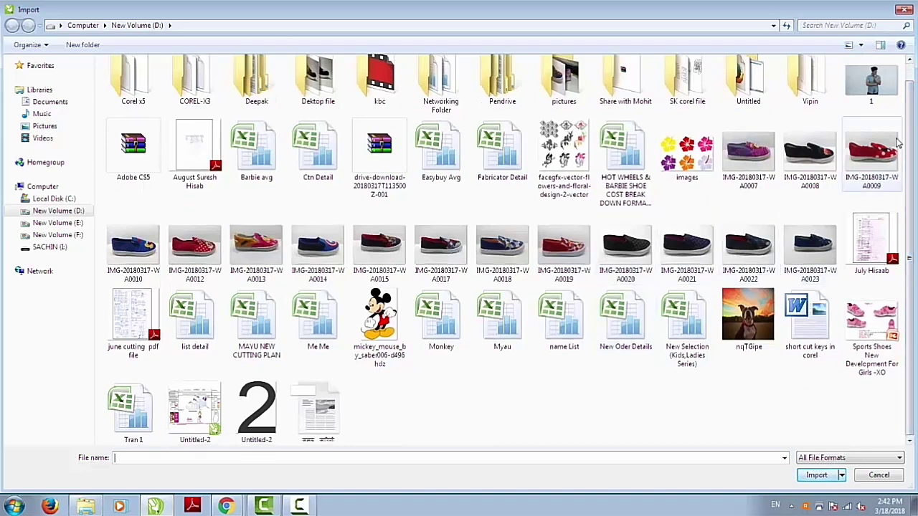
Import image file 1 beside the page, and delete that extra copy.
{"action": "left_click", "coordinate": [879, 86]}
{"action": "left_click", "coordinate": [816, 475]}
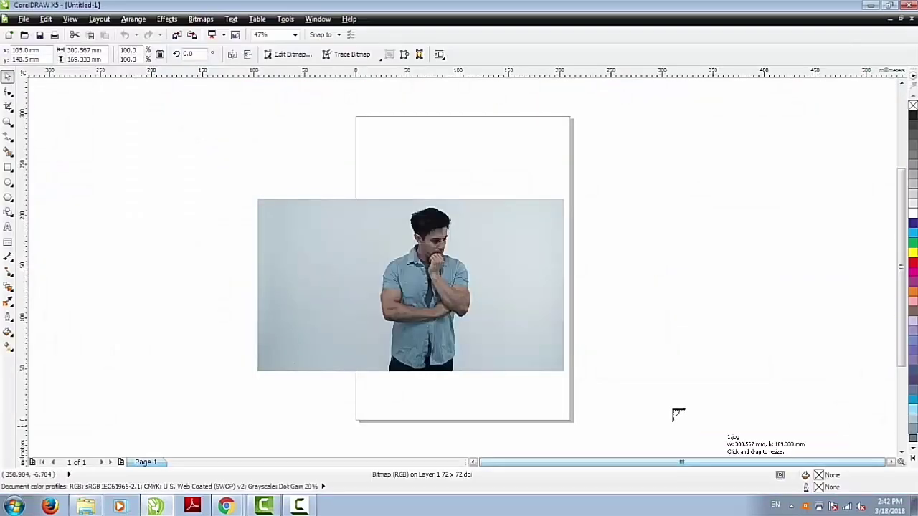
{"action": "left_click_drag", "start_coordinate": [587, 157], "coordinate": [834, 409]}
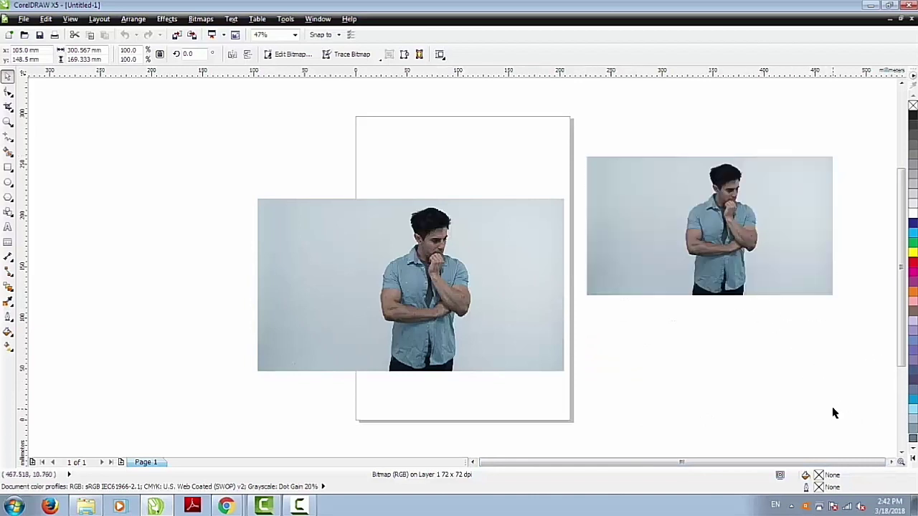
{"action": "key", "text": "Delete"}
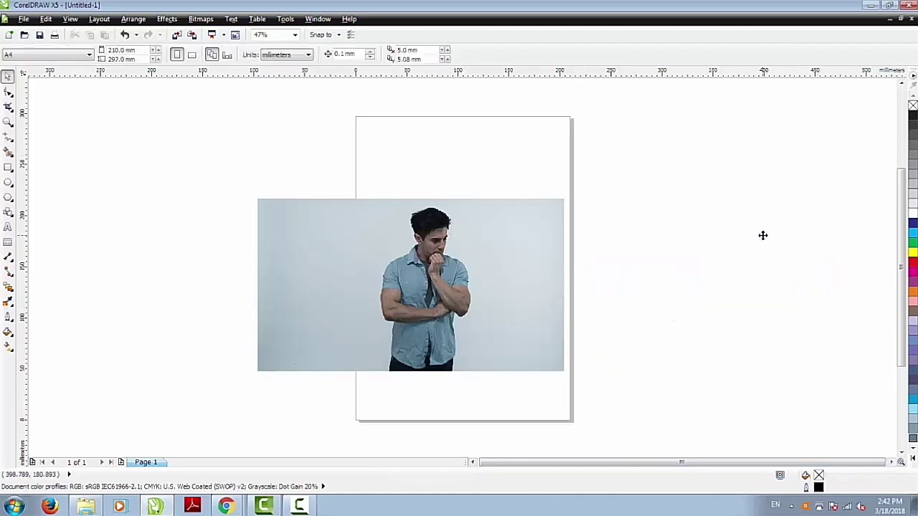
Move the photo slightly upward on the page, to about X 53 mm, Y 160 mm, and deselect it.
{"action": "left_click", "coordinate": [451, 290]}
{"action": "left_click_drag", "start_coordinate": [451, 290], "coordinate": [446, 261]}
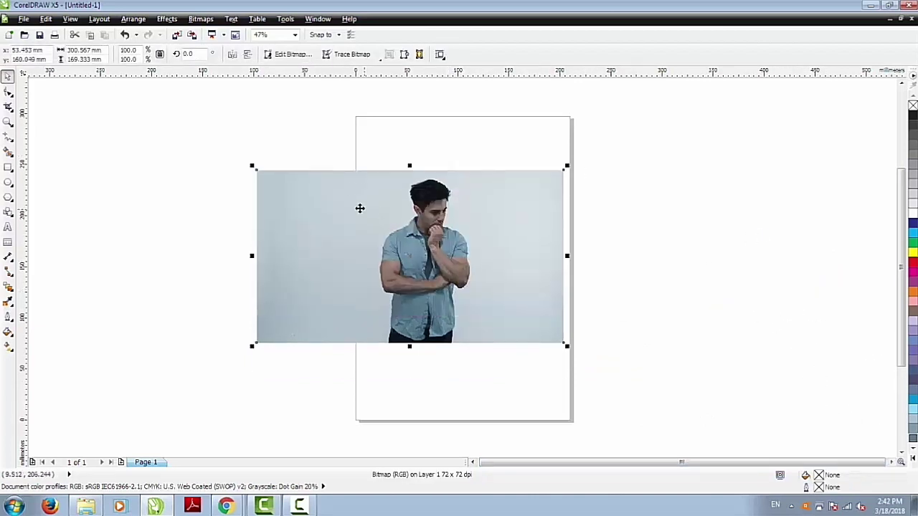
{"action": "left_click", "coordinate": [199, 191]}
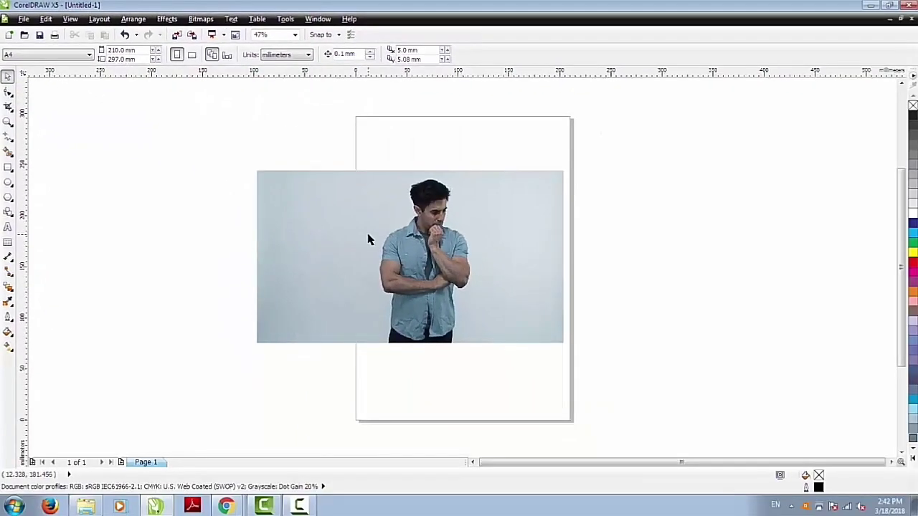
Open the photo in Corel PHOTO-PAINT with Edit Bitmap and start the Cutout Lab on it.
{"action": "left_click", "coordinate": [368, 231]}
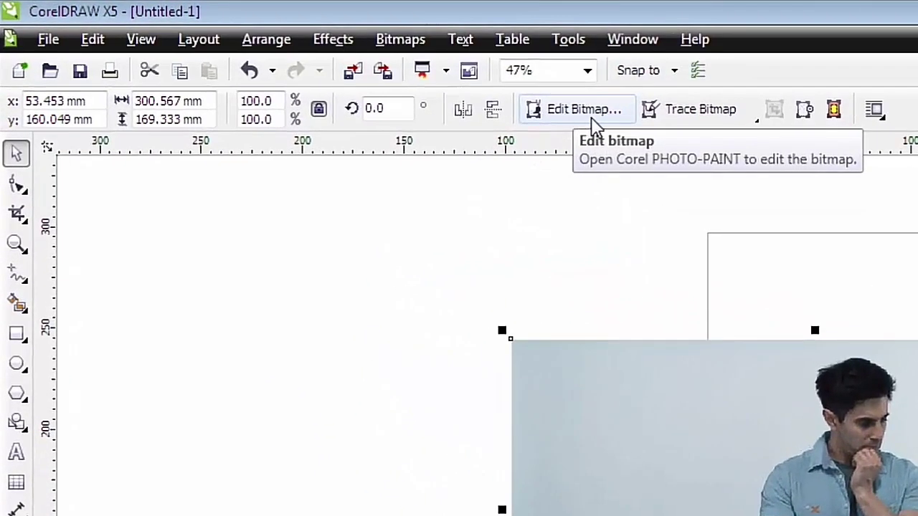
{"action": "left_click", "coordinate": [448, 251]}
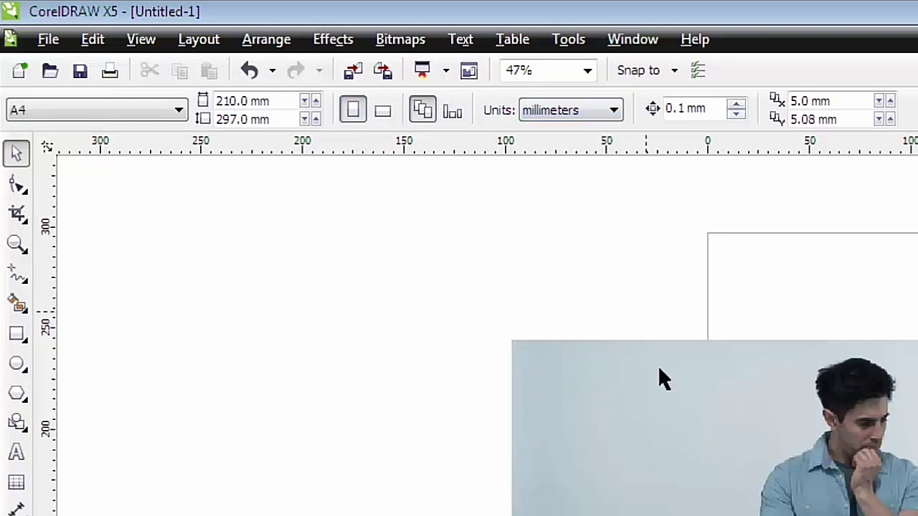
{"action": "left_click", "coordinate": [616, 391]}
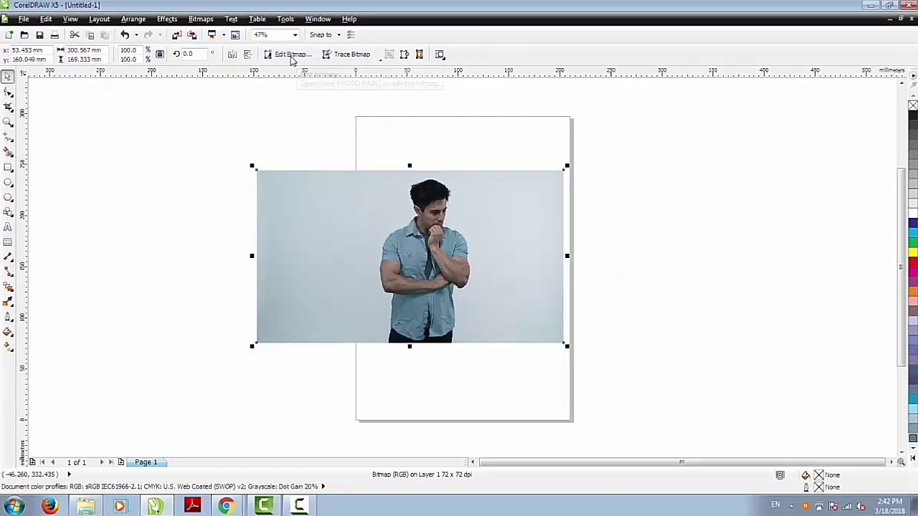
{"action": "left_click", "coordinate": [291, 55]}
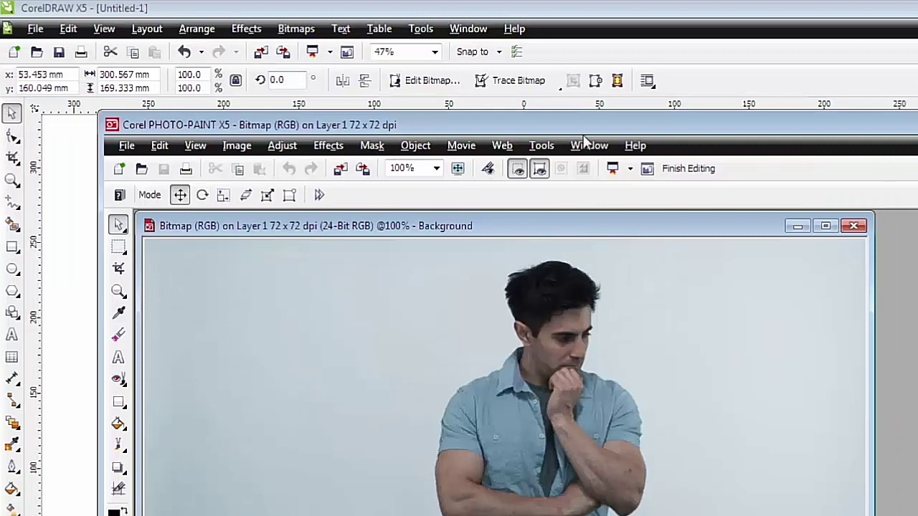
{"action": "left_click", "coordinate": [243, 148]}
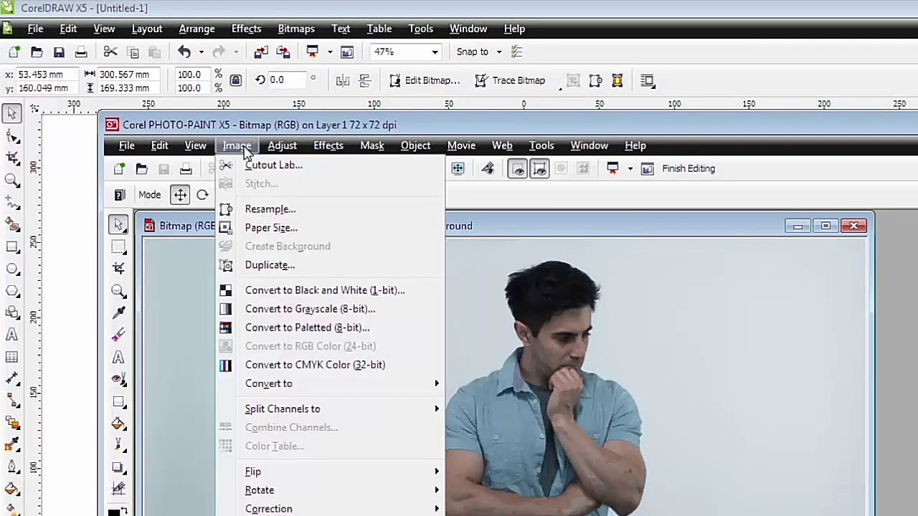
{"action": "left_click", "coordinate": [285, 166]}
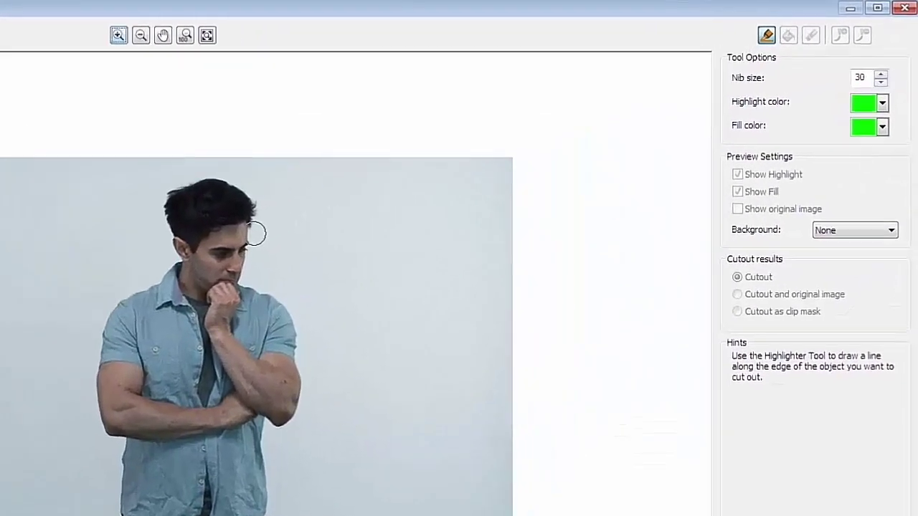
Set the Highlighter nib size to 15.
{"action": "scroll", "coordinate": [451, 164], "scroll_direction": "up", "scroll_amount": 2}
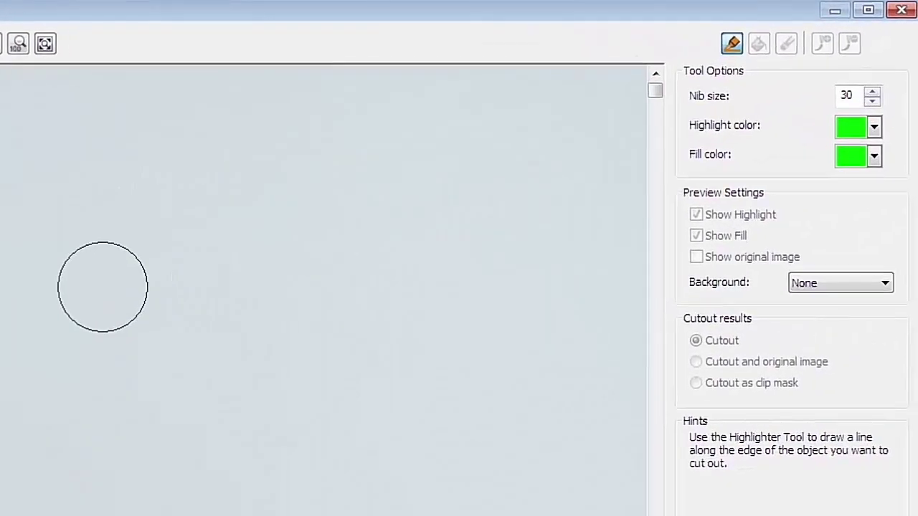
{"action": "scroll", "coordinate": [102, 287], "scroll_direction": "down", "scroll_amount": 2}
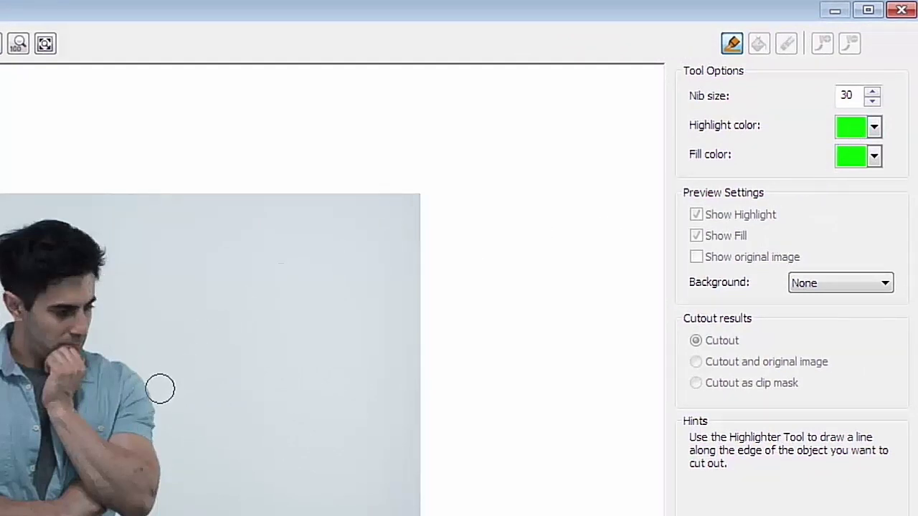
{"action": "left_click", "coordinate": [872, 100]}
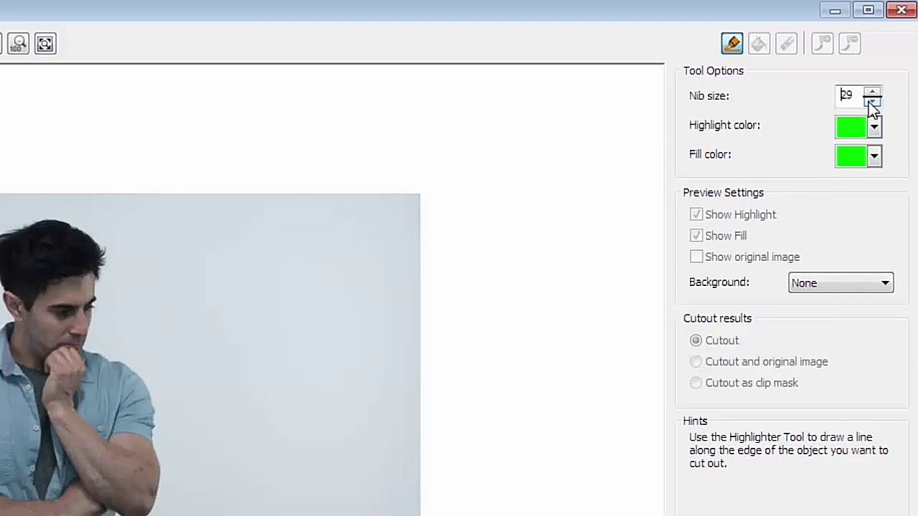
{"action": "left_click", "coordinate": [871, 92]}
{"action": "left_click_drag", "start_coordinate": [858, 95], "coordinate": [831, 101]}
{"action": "double_click", "coordinate": [843, 95]}
{"action": "type", "text": "15"}
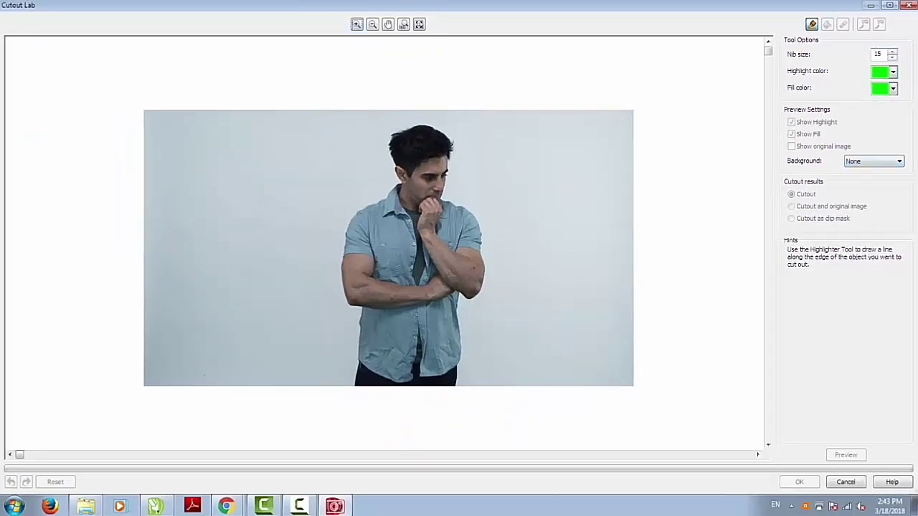
Set the nib size to 10 for highlighting the man's edge.
{"action": "scroll", "coordinate": [454, 338], "scroll_direction": "up", "scroll_amount": 2}
{"action": "scroll", "coordinate": [453, 330], "scroll_direction": "down", "scroll_amount": 2}
{"action": "left_click", "coordinate": [459, 387]}
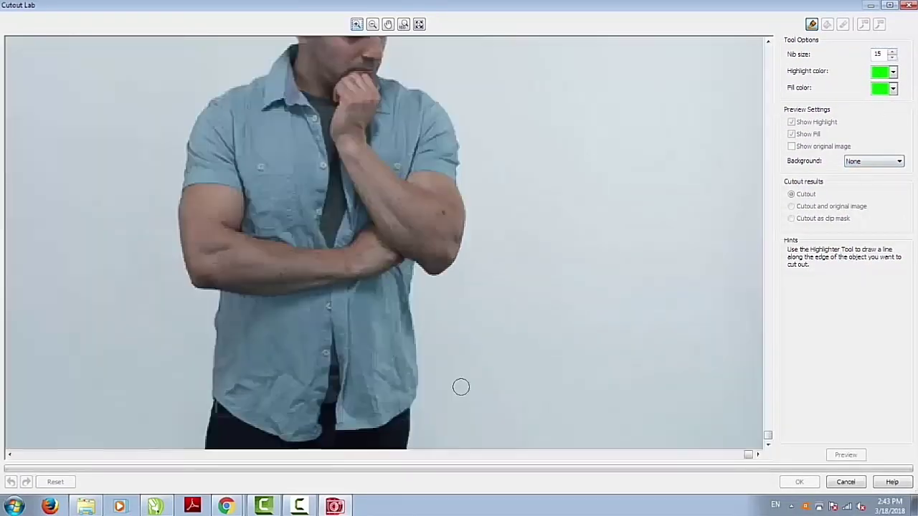
{"action": "left_click", "coordinate": [893, 72]}
{"action": "left_click", "coordinate": [893, 72]}
{"action": "left_click_drag", "start_coordinate": [884, 54], "coordinate": [871, 54]}
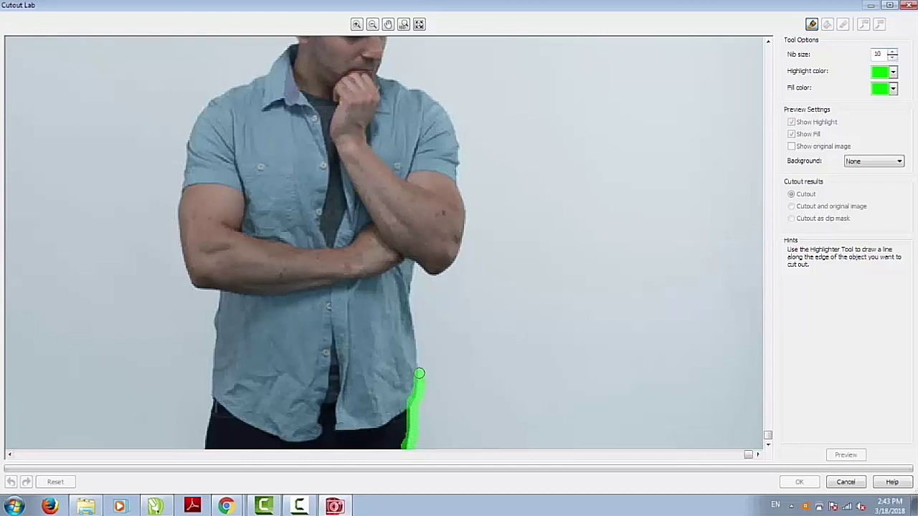
Highlight the man's outline on the side he faces, from the trousers up around the elbow, shoulder and face to the hair.
{"action": "left_click_drag", "start_coordinate": [416, 329], "coordinate": [411, 312]}
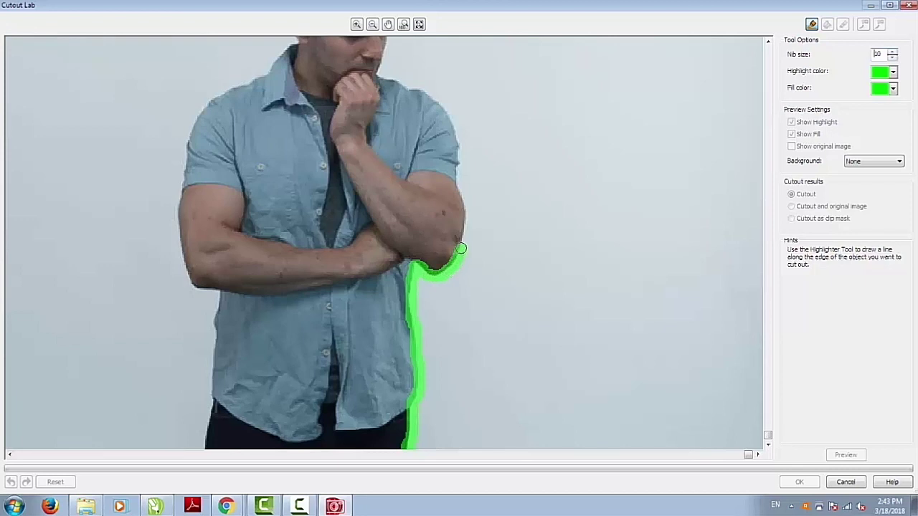
{"action": "left_click_drag", "start_coordinate": [463, 236], "coordinate": [463, 208]}
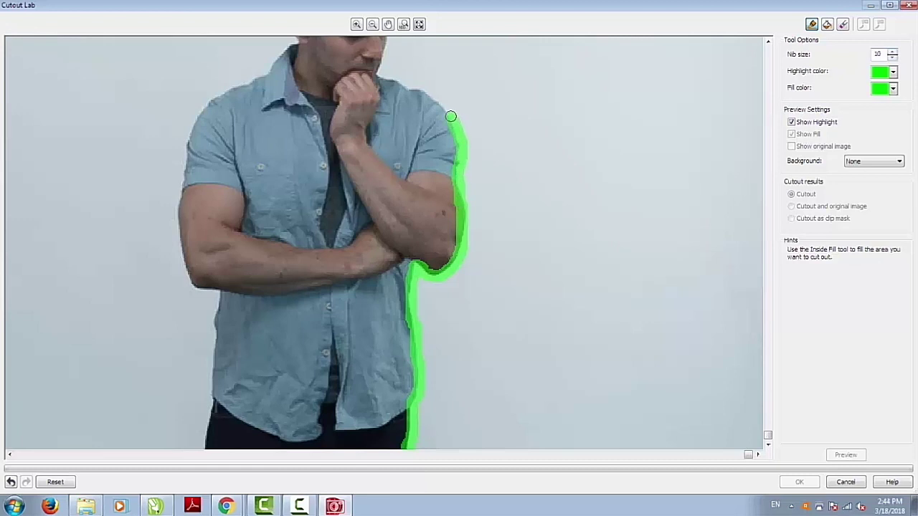
{"action": "key", "text": "F3"}
{"action": "scroll", "coordinate": [455, 151], "scroll_direction": "up", "scroll_amount": 1}
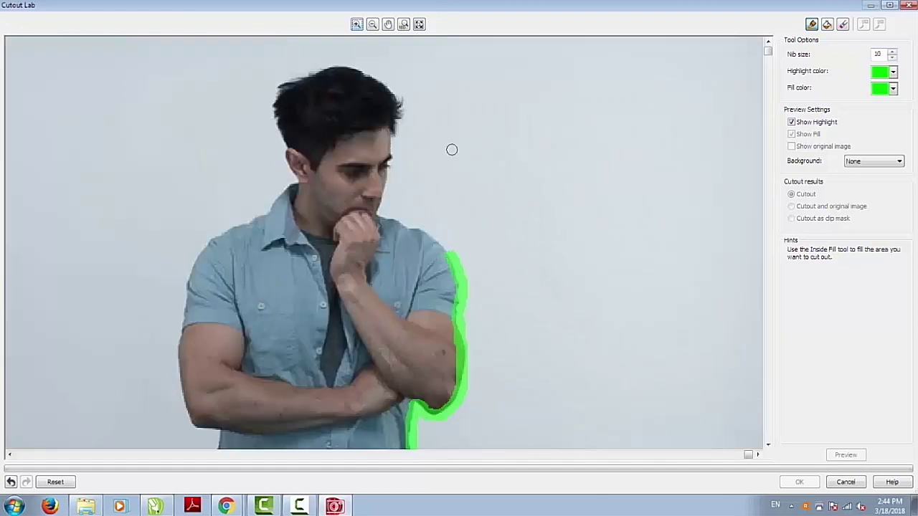
{"action": "scroll", "coordinate": [401, 209], "scroll_direction": "up", "scroll_amount": 1}
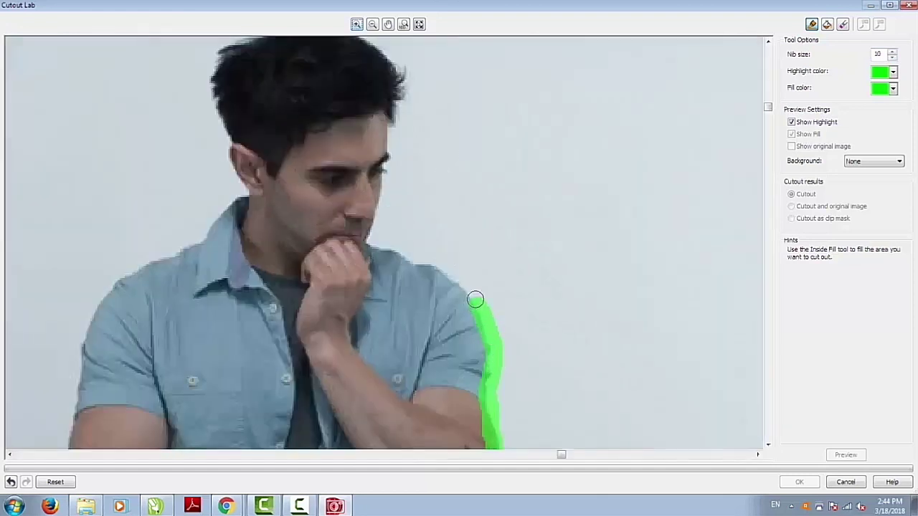
{"action": "mouse_move", "coordinate": [476, 299]}
{"action": "left_mouse_down"}
{"action": "mouse_move", "coordinate": [439, 262]}
{"action": "mouse_move", "coordinate": [376, 244]}
{"action": "mouse_move", "coordinate": [389, 126]}
{"action": "mouse_move", "coordinate": [404, 87]}
{"action": "left_mouse_up"}
{"action": "scroll", "coordinate": [405, 87], "scroll_direction": "down", "scroll_amount": 1}
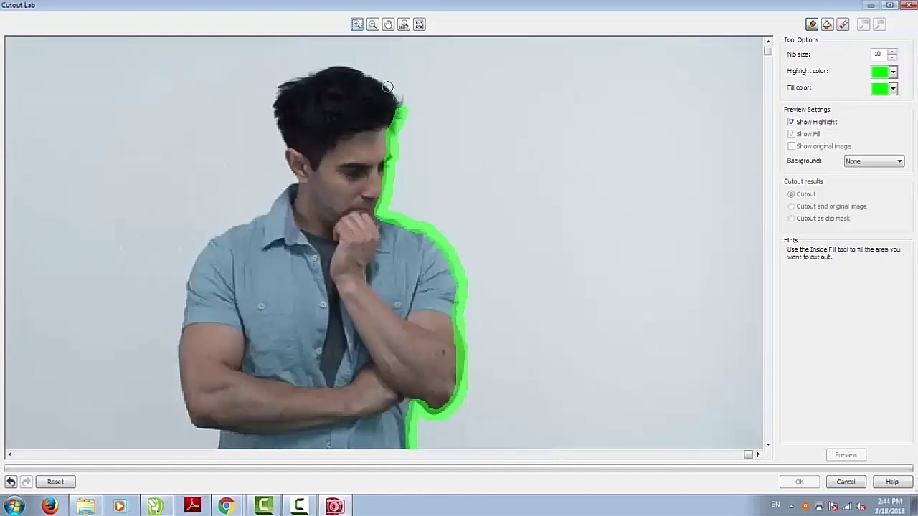
Continue the highlight over the hair, down past the ear and neck, and along the other shoulder to the upper arm.
{"action": "scroll", "coordinate": [379, 76], "scroll_direction": "up", "scroll_amount": 1}
{"action": "mouse_move", "coordinate": [425, 149]}
{"action": "left_mouse_down"}
{"action": "mouse_move", "coordinate": [405, 113]}
{"action": "mouse_move", "coordinate": [342, 80]}
{"action": "mouse_move", "coordinate": [303, 76]}
{"action": "mouse_move", "coordinate": [244, 99]}
{"action": "mouse_move", "coordinate": [220, 149]}
{"action": "mouse_move", "coordinate": [263, 249]}
{"action": "mouse_move", "coordinate": [240, 260]}
{"action": "mouse_move", "coordinate": [206, 302]}
{"action": "mouse_move", "coordinate": [148, 327]}
{"action": "left_mouse_up"}
{"action": "scroll", "coordinate": [213, 248], "scroll_direction": "down", "scroll_amount": 3}
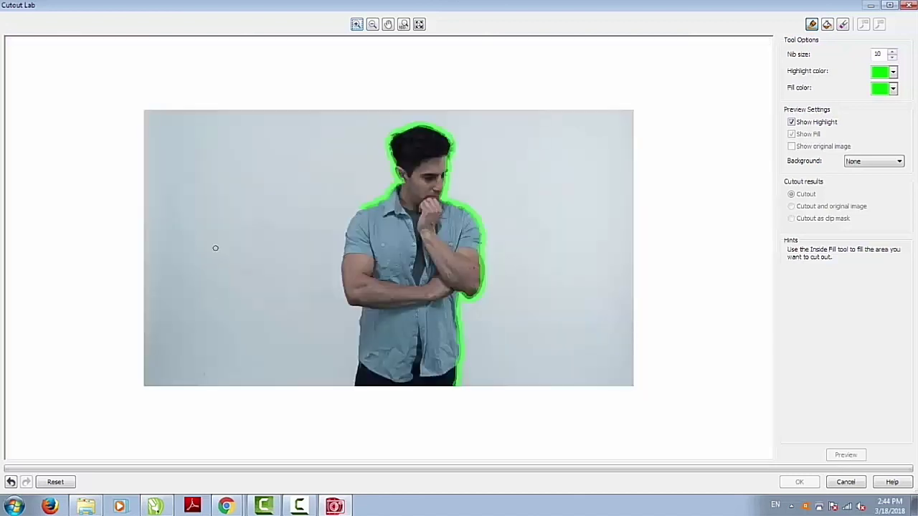
{"action": "scroll", "coordinate": [345, 230], "scroll_direction": "up", "scroll_amount": 3}
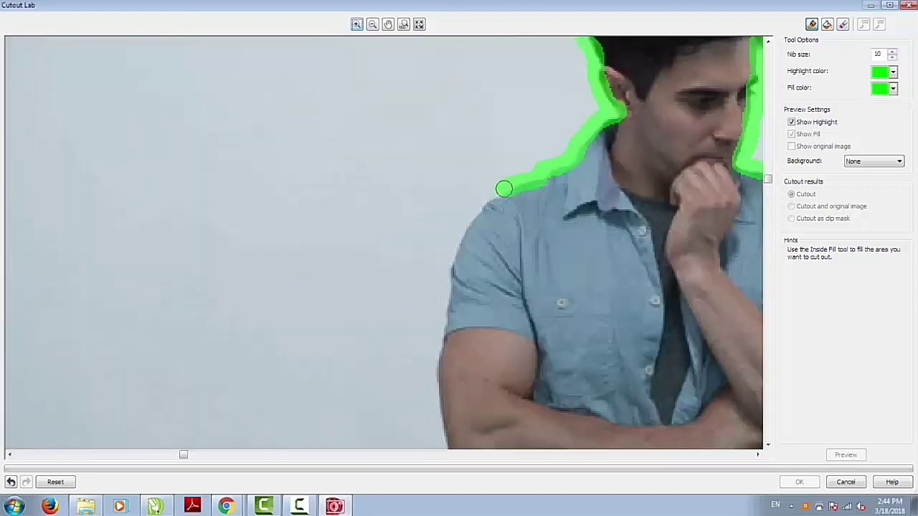
{"action": "mouse_move", "coordinate": [504, 188]}
{"action": "left_mouse_down"}
{"action": "mouse_move", "coordinate": [460, 239]}
{"action": "mouse_move", "coordinate": [434, 372]}
{"action": "left_mouse_up"}
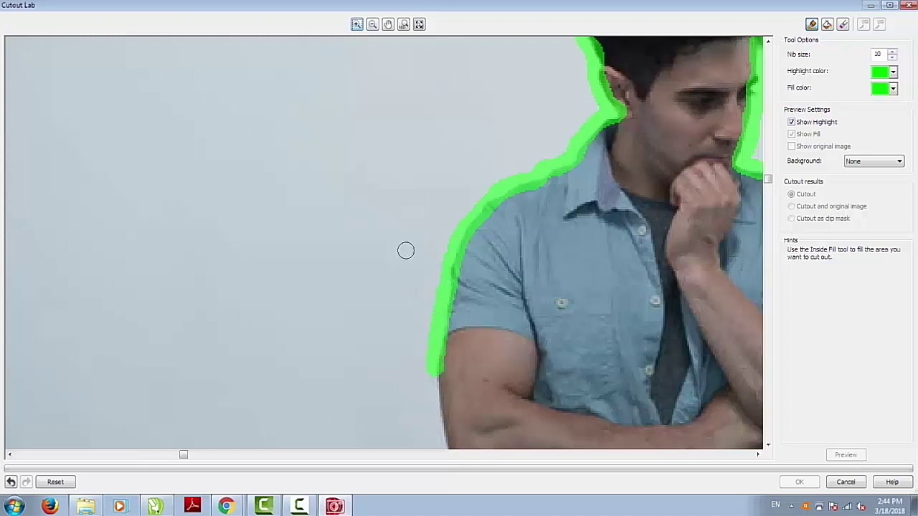
Extend the highlight from the upper arm around the elbow and down the side of the shirt.
{"action": "scroll", "coordinate": [405, 250], "scroll_direction": "down", "scroll_amount": 5}
{"action": "scroll", "coordinate": [383, 299], "scroll_direction": "up", "scroll_amount": 4}
{"action": "scroll", "coordinate": [285, 229], "scroll_direction": "up", "scroll_amount": 2}
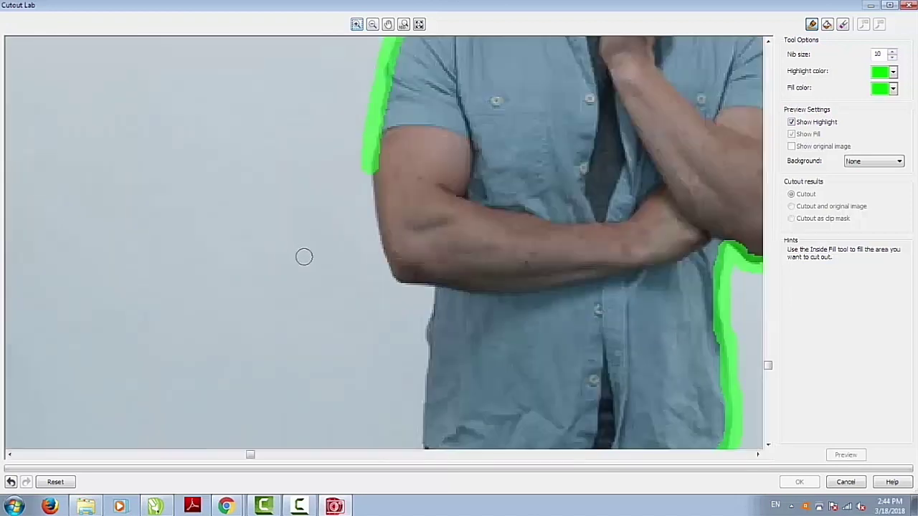
{"action": "mouse_move", "coordinate": [368, 164]}
{"action": "left_mouse_down"}
{"action": "mouse_move", "coordinate": [388, 280]}
{"action": "mouse_move", "coordinate": [432, 294]}
{"action": "mouse_move", "coordinate": [419, 416]}
{"action": "left_mouse_up"}
{"action": "scroll", "coordinate": [394, 284], "scroll_direction": "down", "scroll_amount": 3}
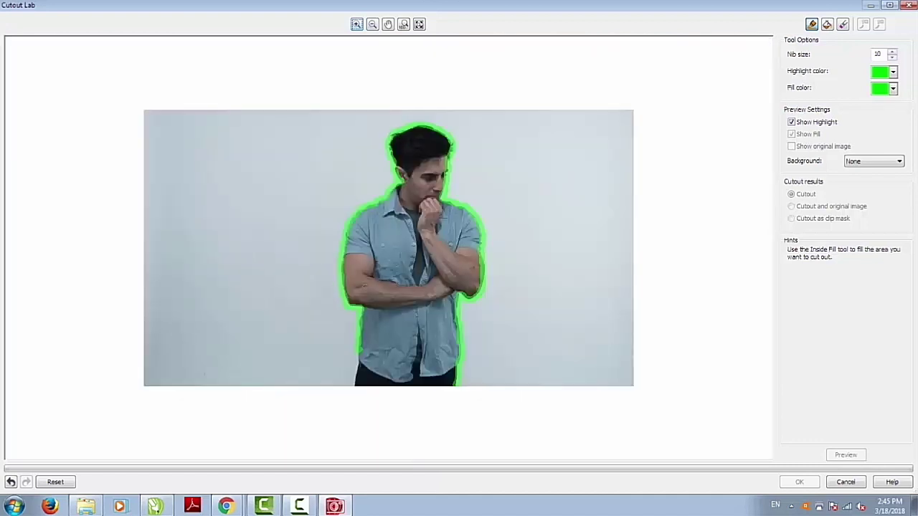
Close the highlighted outline past the shirt hem and across the trousers along the photo's lower edge.
{"action": "scroll", "coordinate": [359, 388], "scroll_direction": "up", "scroll_amount": 3}
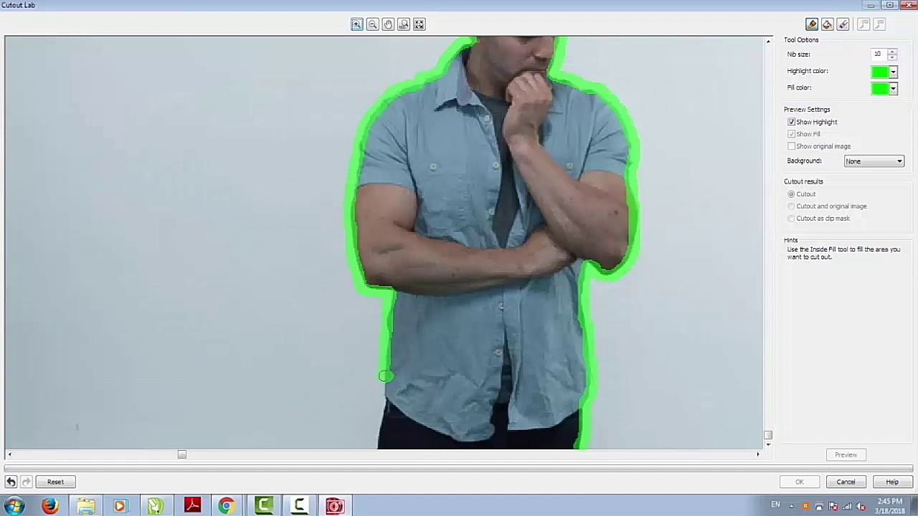
{"action": "scroll", "coordinate": [386, 363], "scroll_direction": "down", "scroll_amount": 3}
{"action": "scroll", "coordinate": [370, 395], "scroll_direction": "up", "scroll_amount": 1}
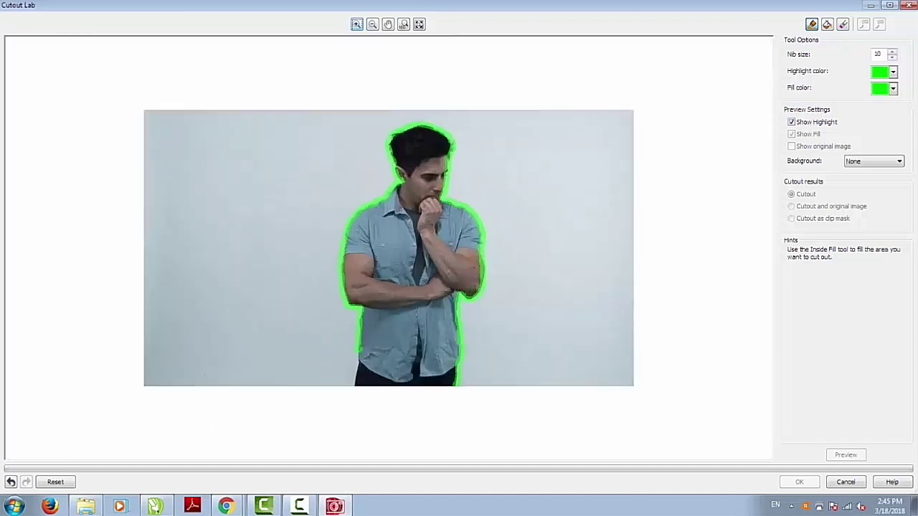
{"action": "scroll", "coordinate": [357, 355], "scroll_direction": "up", "scroll_amount": 2}
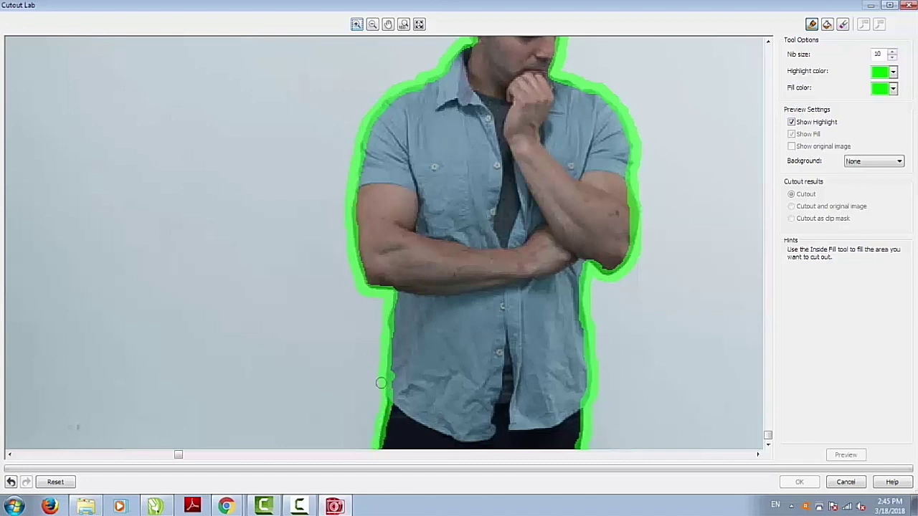
{"action": "scroll", "coordinate": [381, 383], "scroll_direction": "down", "scroll_amount": 2}
{"action": "scroll", "coordinate": [360, 394], "scroll_direction": "up", "scroll_amount": 2}
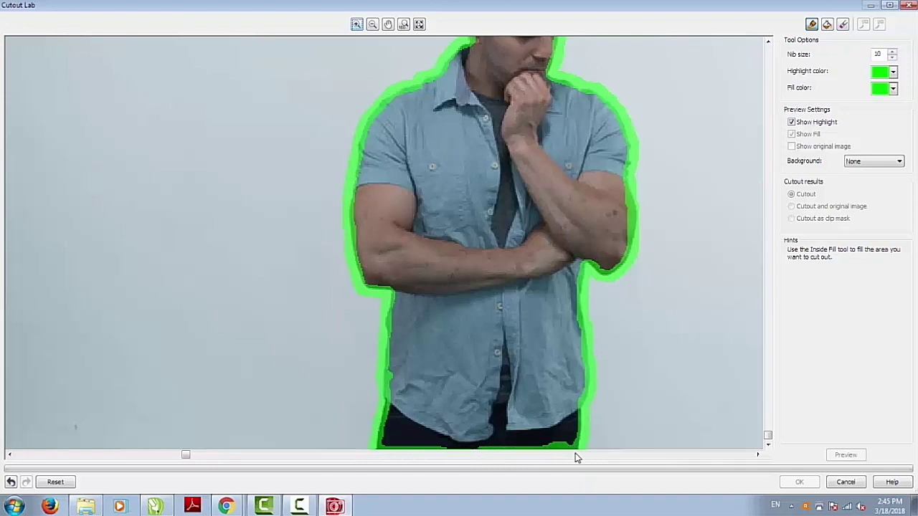
{"action": "scroll", "coordinate": [358, 333], "scroll_direction": "down", "scroll_amount": 1}
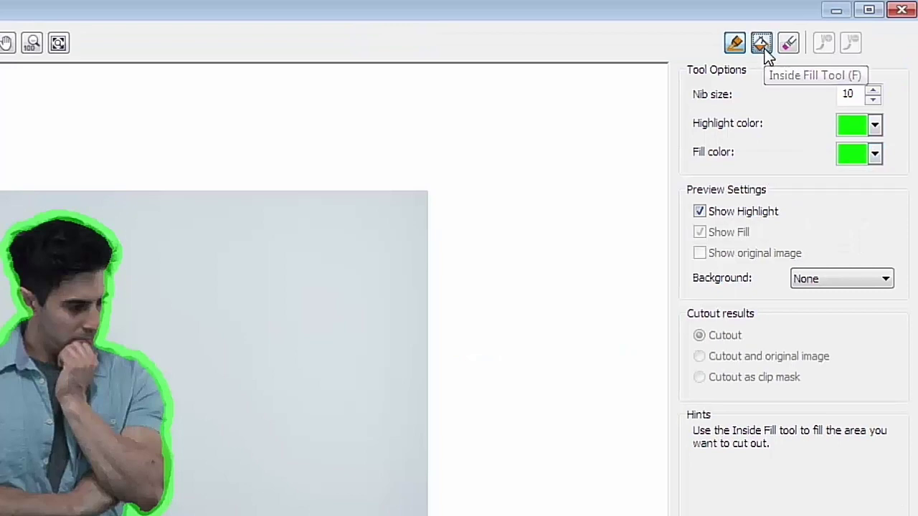
Fill the area inside the highlighted outline with the Inside Fill tool.
{"action": "left_click", "coordinate": [764, 48]}
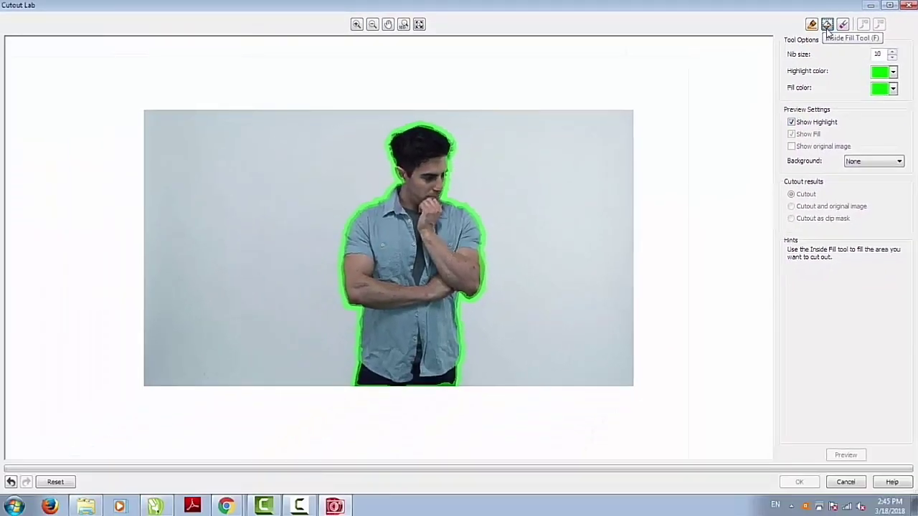
{"action": "left_click", "coordinate": [827, 25]}
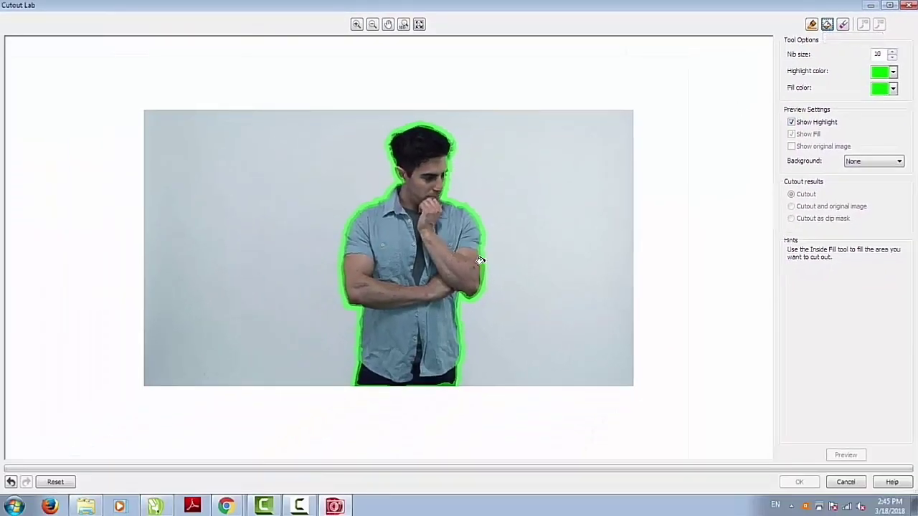
{"action": "left_click", "coordinate": [421, 253]}
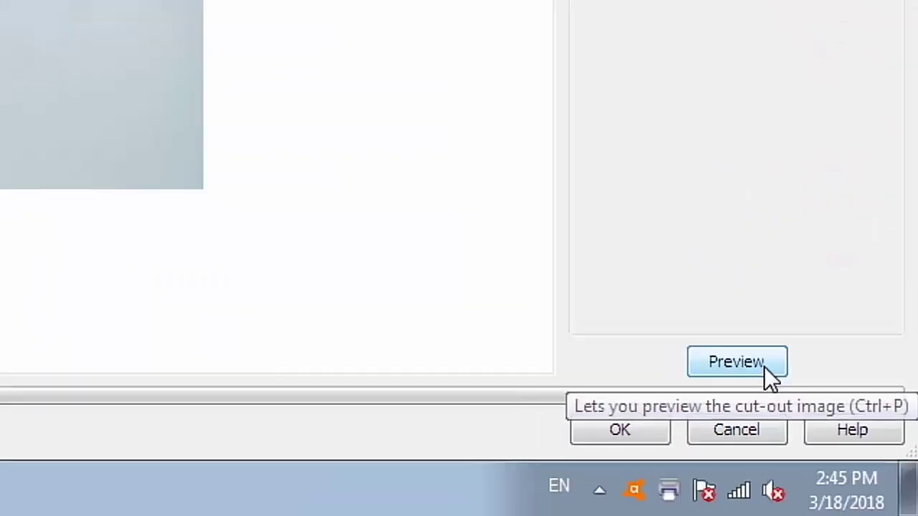
Preview the cutout and examine its edges around the hair, arms and shirt hem.
{"action": "left_click", "coordinate": [832, 435]}
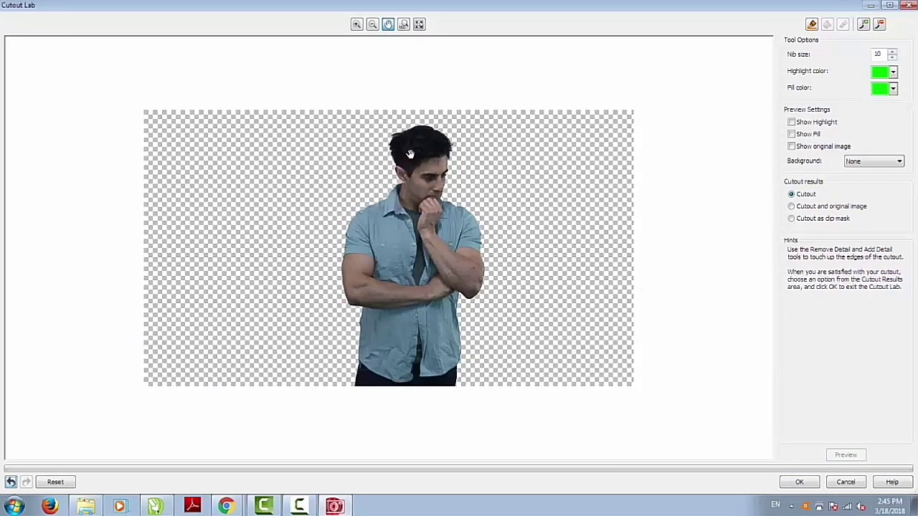
{"action": "scroll", "coordinate": [410, 154], "scroll_direction": "up", "scroll_amount": 2}
{"action": "scroll", "coordinate": [373, 78], "scroll_direction": "up", "scroll_amount": 1}
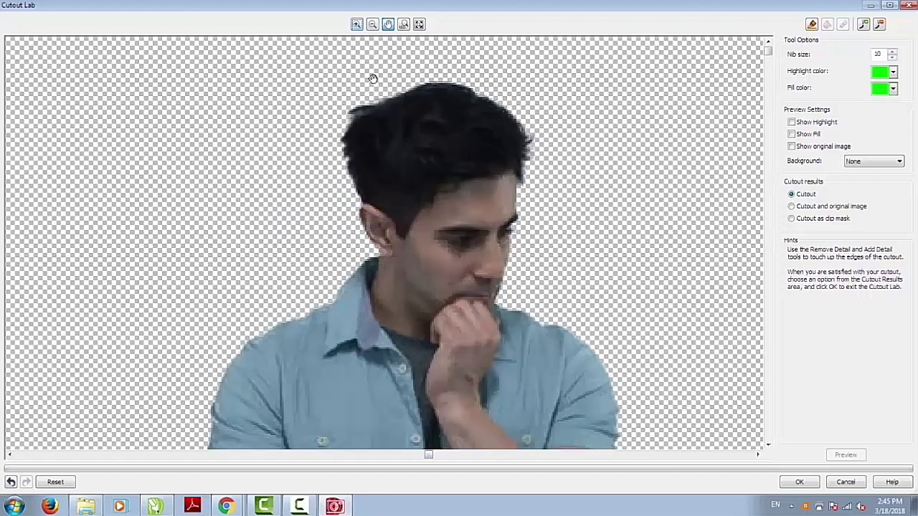
{"action": "scroll", "coordinate": [373, 77], "scroll_direction": "down", "scroll_amount": 1}
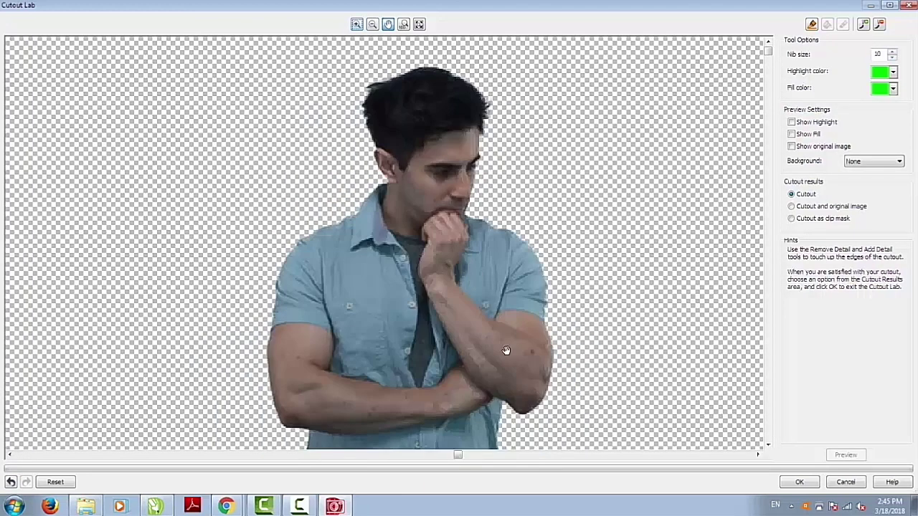
{"action": "scroll", "coordinate": [464, 327], "scroll_direction": "down", "scroll_amount": 2}
{"action": "scroll", "coordinate": [416, 398], "scroll_direction": "up", "scroll_amount": 2}
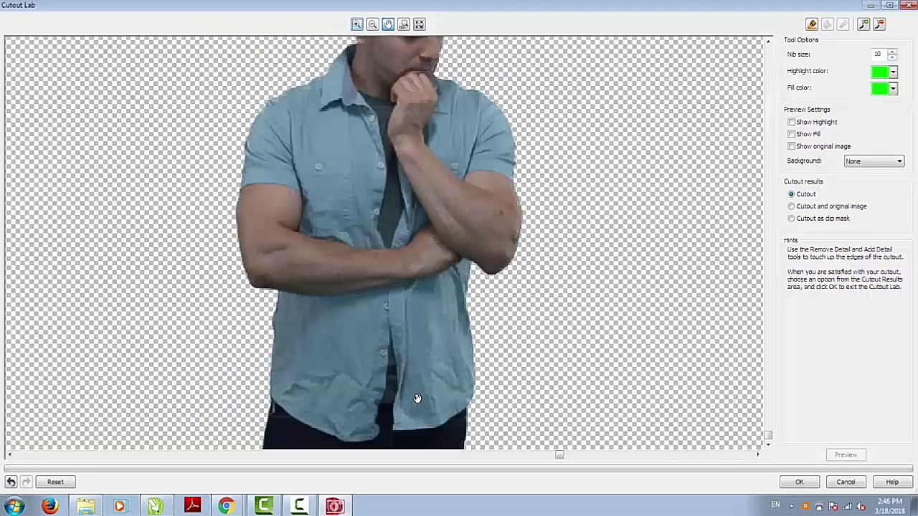
{"action": "scroll", "coordinate": [427, 358], "scroll_direction": "down", "scroll_amount": 2}
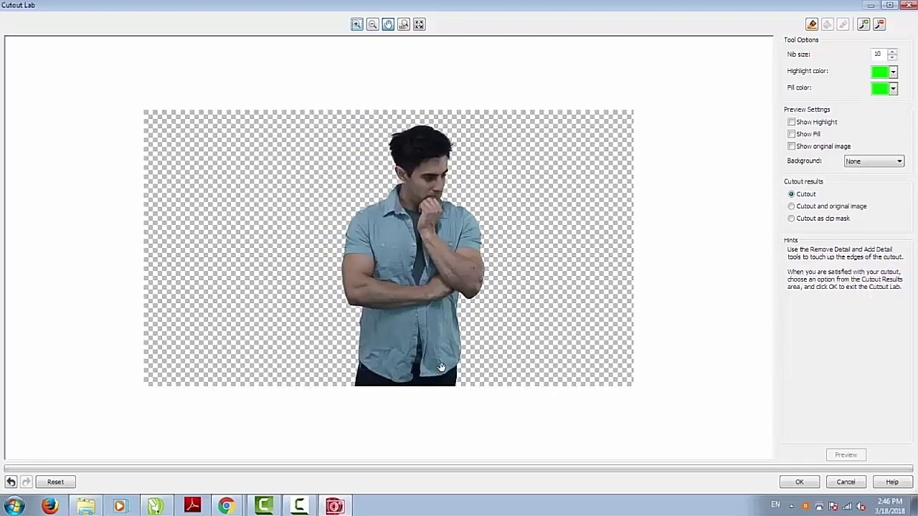
Accept the cutout, save the edited bitmap and close PHOTO-PAINT to return to CorelDRAW.
{"action": "left_click", "coordinate": [794, 485]}
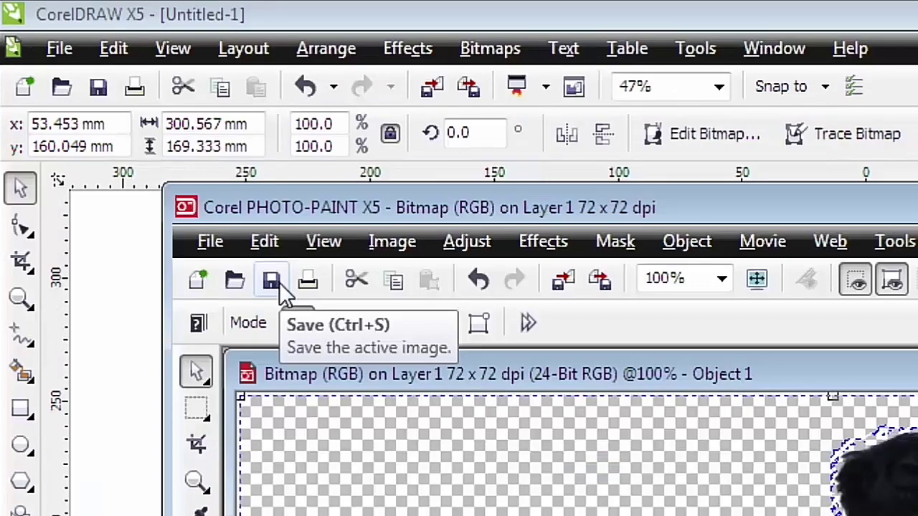
{"action": "left_click", "coordinate": [120, 123]}
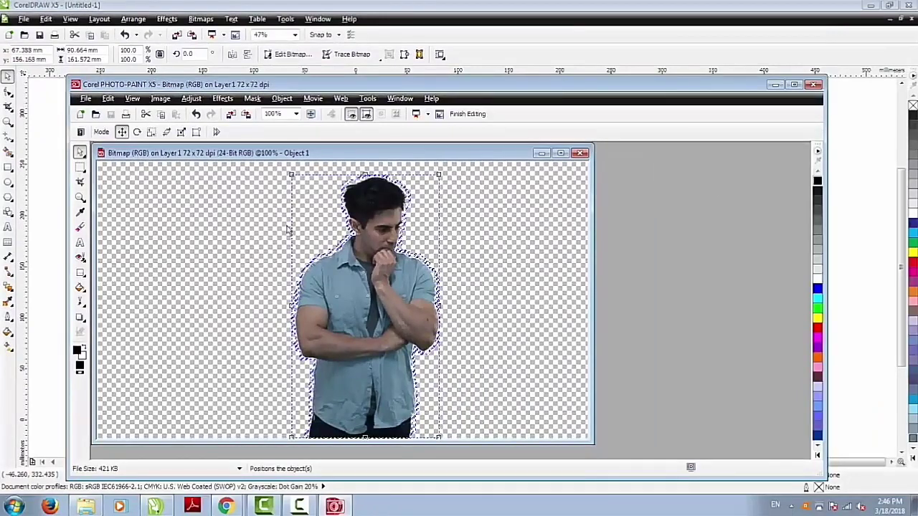
{"action": "left_click", "coordinate": [814, 86]}
{"action": "left_click", "coordinate": [814, 85]}
{"action": "scroll", "coordinate": [448, 259], "scroll_direction": "up", "scroll_amount": 2}
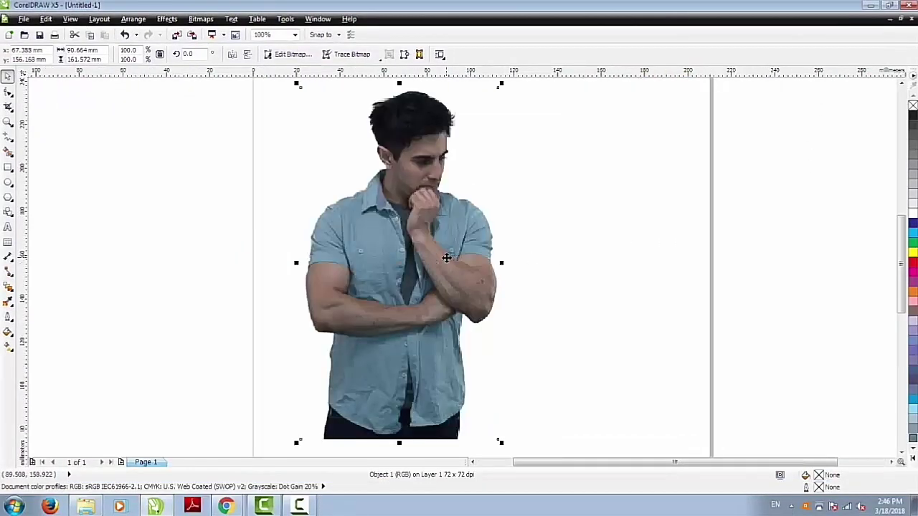
{"action": "left_click", "coordinate": [563, 230]}
{"action": "scroll", "coordinate": [531, 227], "scroll_direction": "down", "scroll_amount": 2}
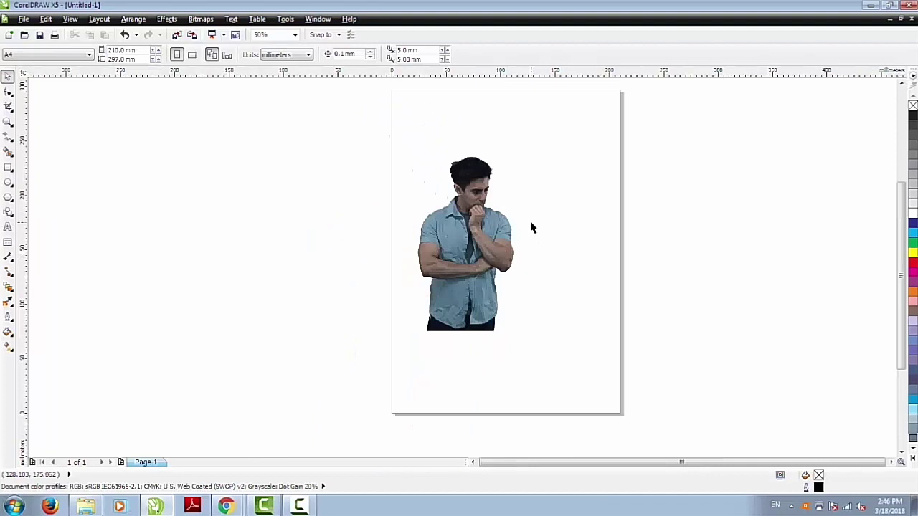
Bring the original photo of the man from its folder into the drawing, beside the cutout, for comparison.
{"action": "left_click", "coordinate": [86, 505]}
{"action": "left_click_drag", "start_coordinate": [320, 432], "coordinate": [592, 316]}
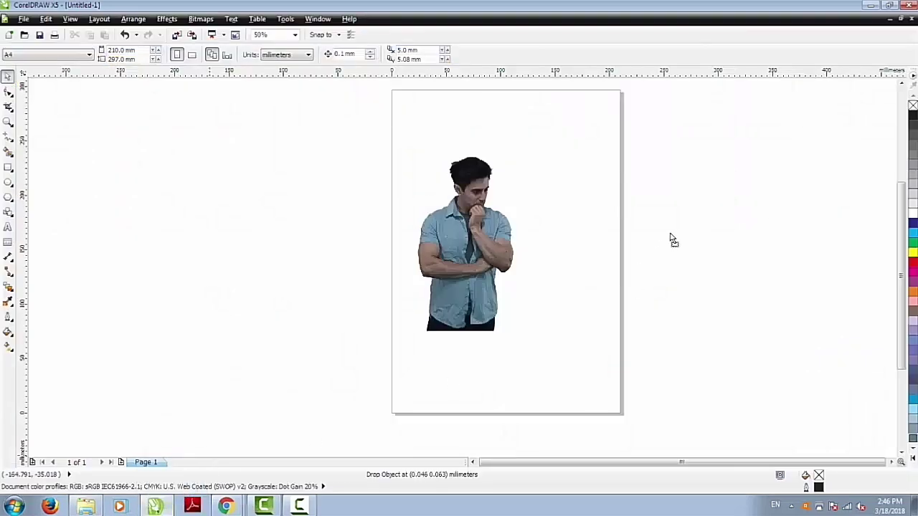
{"action": "left_click_drag", "start_coordinate": [673, 240], "coordinate": [711, 249]}
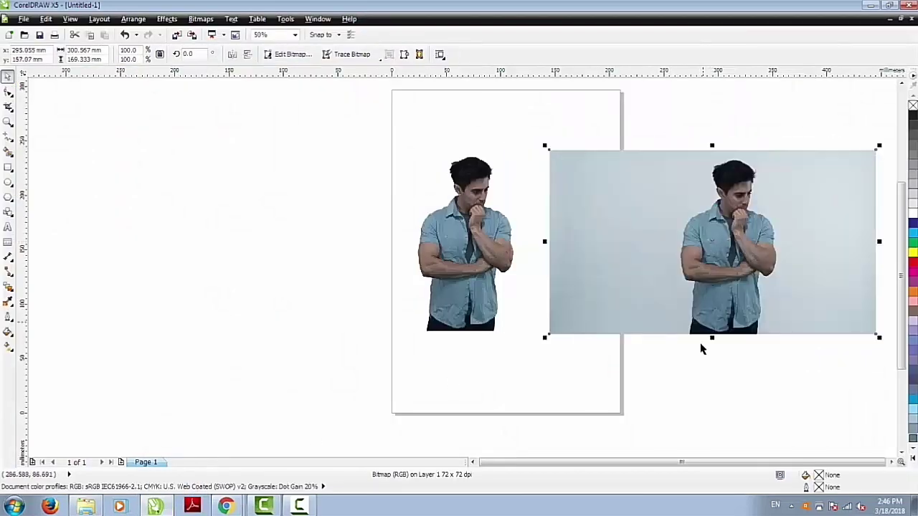
{"action": "left_click", "coordinate": [702, 349]}
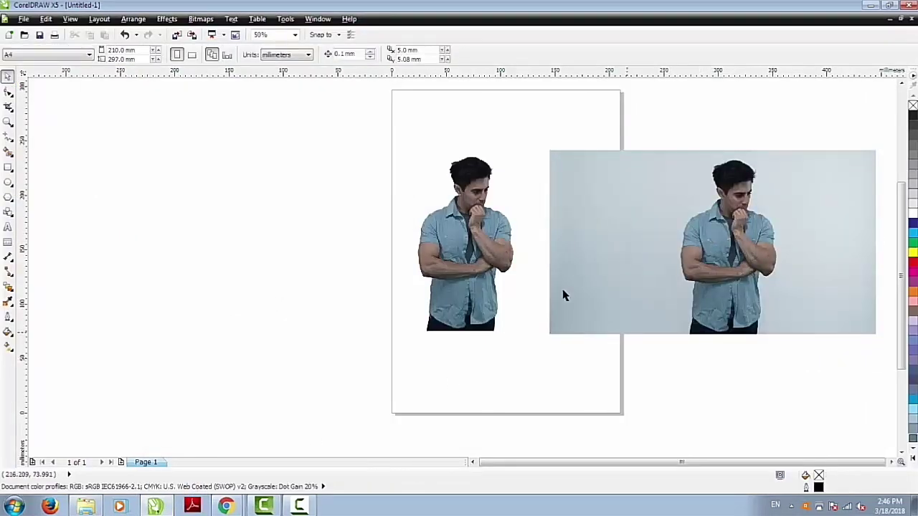
Draw a rectangle about 282 × 159 mm on the empty area left of the page and fill it with black.
{"action": "left_click", "coordinate": [8, 167]}
{"action": "left_click_drag", "start_coordinate": [56, 147], "coordinate": [362, 322]}
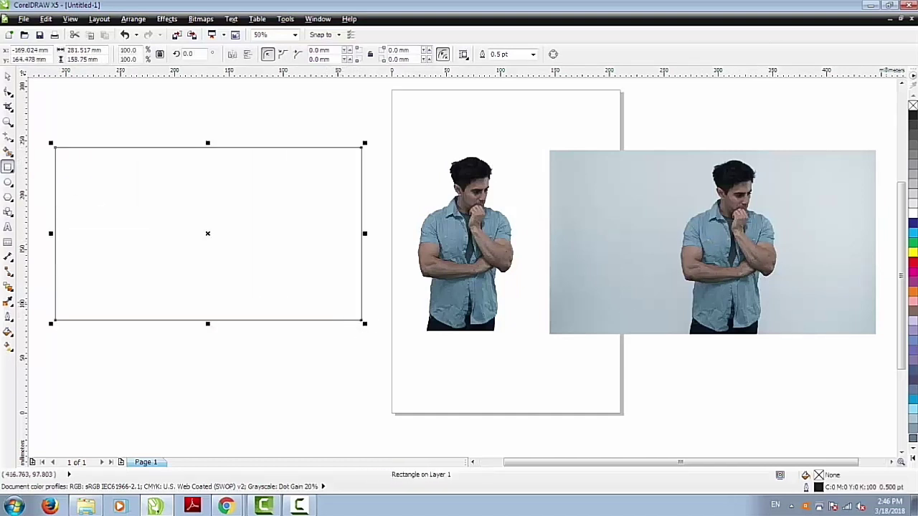
{"action": "left_click", "coordinate": [913, 114]}
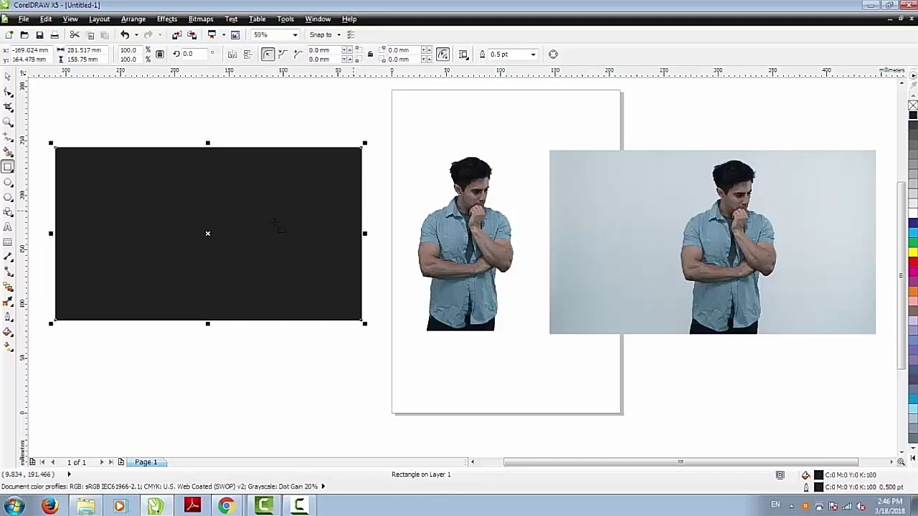
Apply a linear transparency from the rectangle's lower-left corner to beyond its upper-right corner, with the midpoint shifted towards the dark end.
{"action": "left_click", "coordinate": [8, 288]}
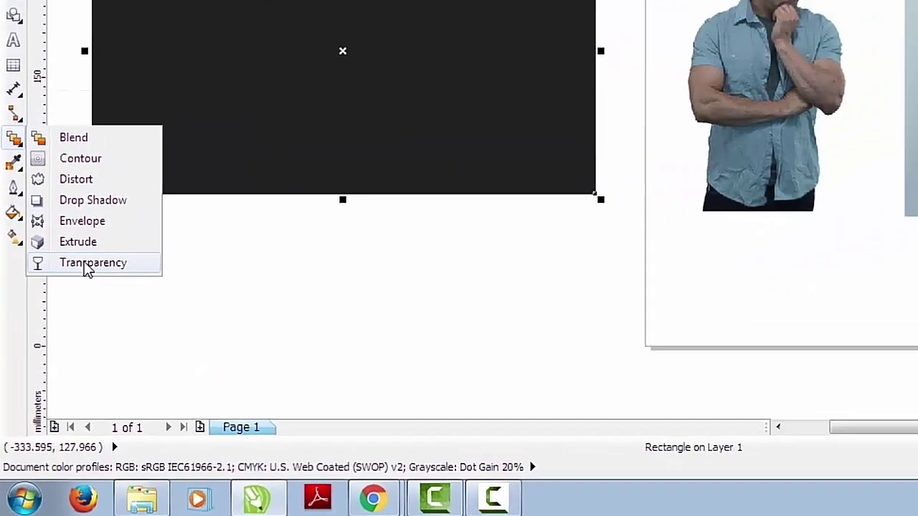
{"action": "left_click", "coordinate": [90, 263]}
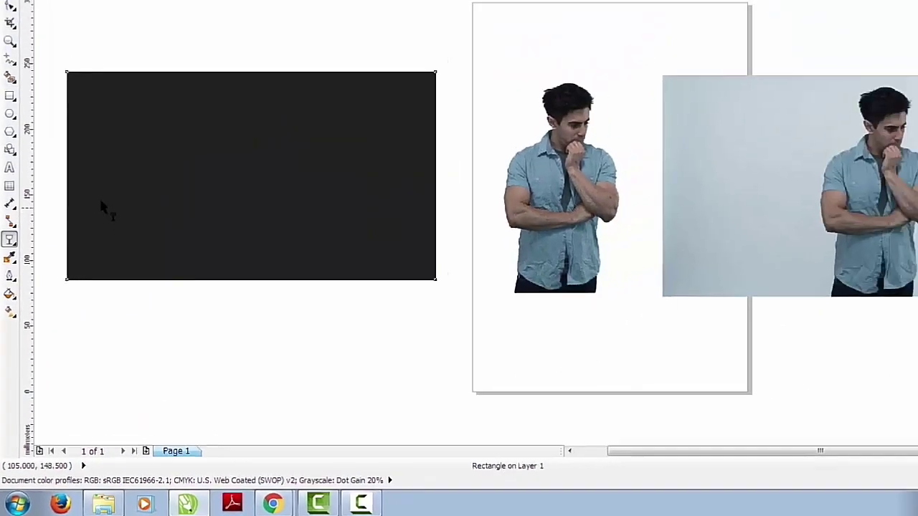
{"action": "left_click_drag", "start_coordinate": [110, 163], "coordinate": [411, 26]}
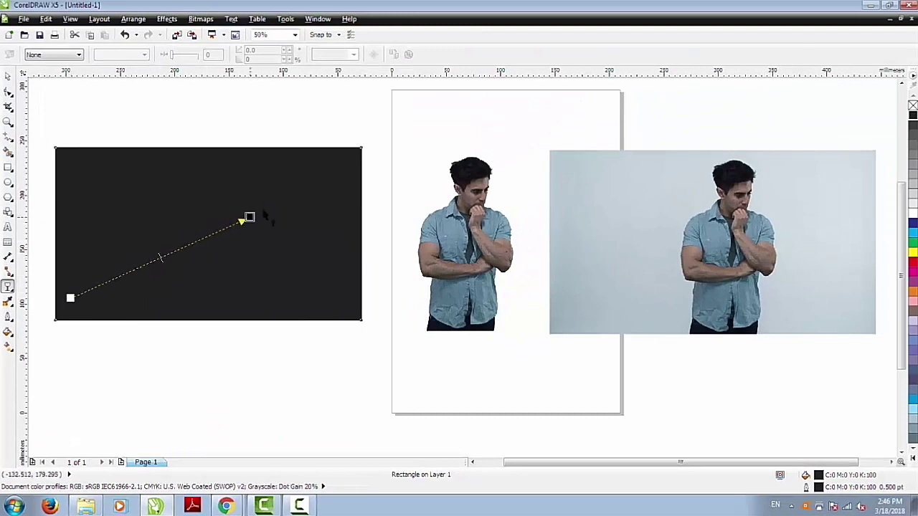
{"action": "left_click_drag", "start_coordinate": [264, 213], "coordinate": [366, 165]}
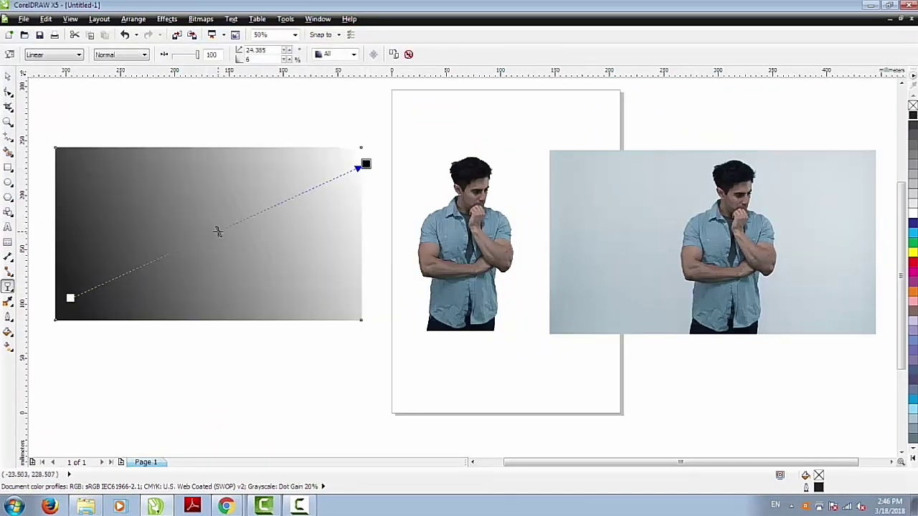
{"action": "mouse_move", "coordinate": [219, 231]}
{"action": "left_mouse_down"}
{"action": "mouse_move", "coordinate": [268, 209]}
{"action": "mouse_move", "coordinate": [207, 234]}
{"action": "left_mouse_up"}
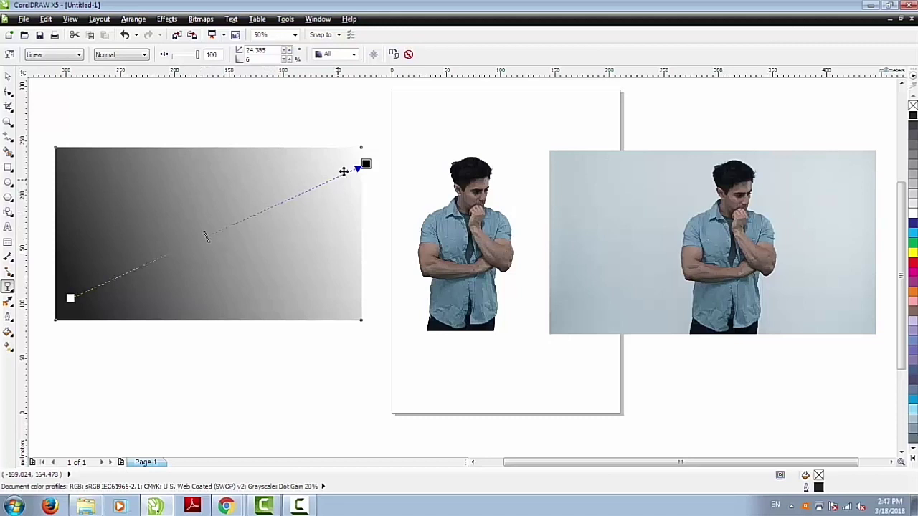
{"action": "left_click_drag", "start_coordinate": [366, 164], "coordinate": [388, 144]}
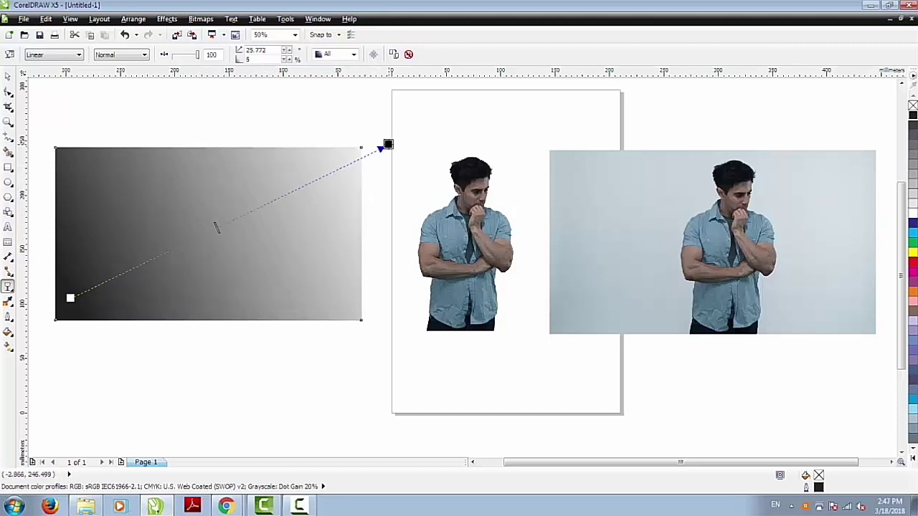
{"action": "left_click_drag", "start_coordinate": [216, 227], "coordinate": [135, 261]}
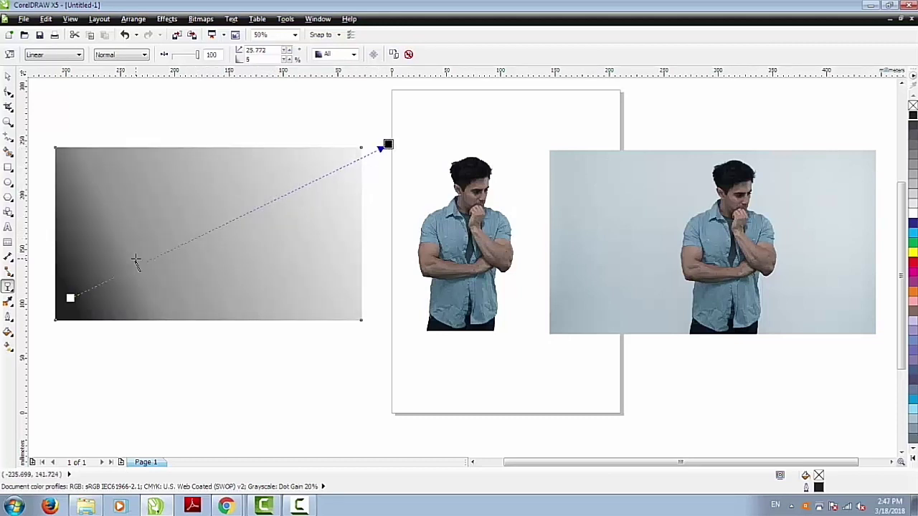
{"action": "left_click", "coordinate": [215, 130]}
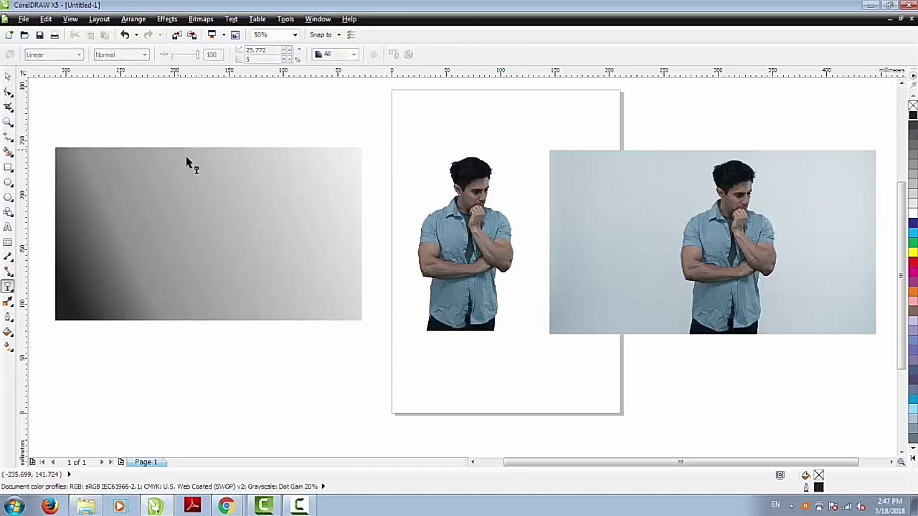
{"action": "left_click", "coordinate": [9, 77]}
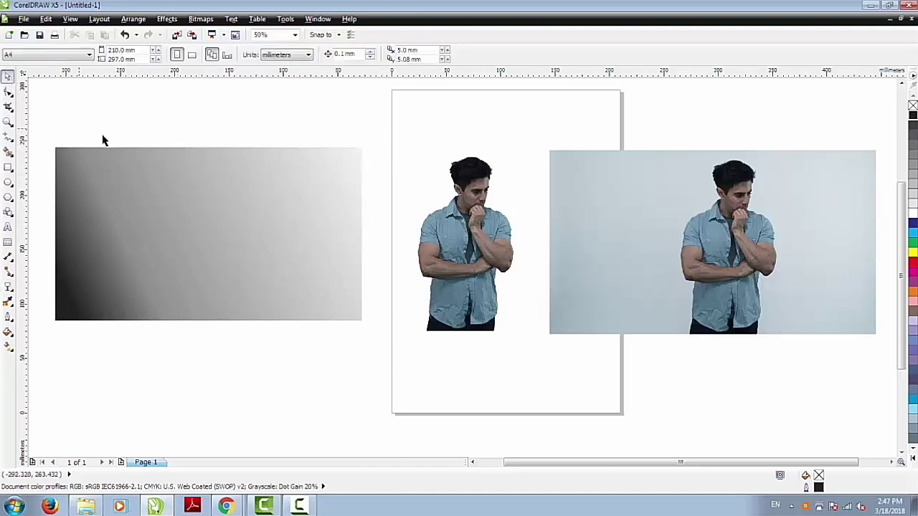
Move the cutout man onto the gradient rectangle and enlarge the rectangle around him to about 304 × 172 mm.
{"action": "left_click", "coordinate": [439, 264]}
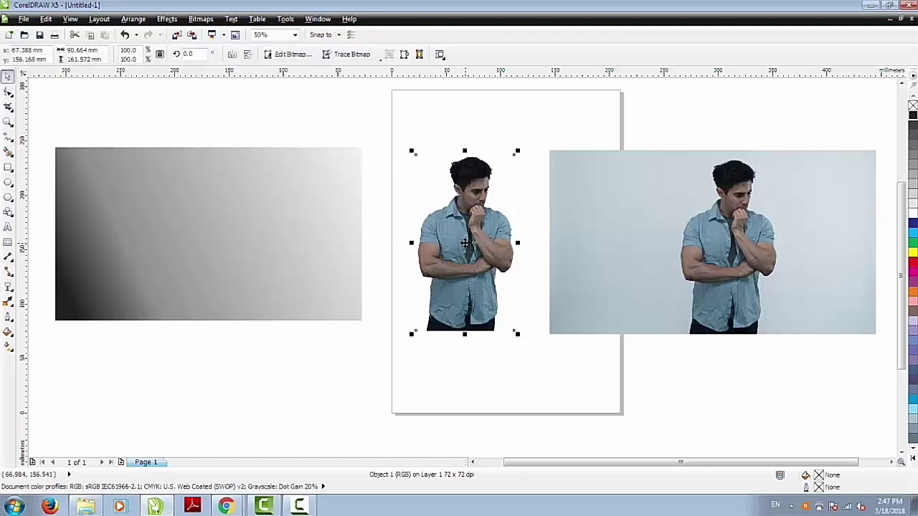
{"action": "left_click_drag", "start_coordinate": [465, 244], "coordinate": [219, 230]}
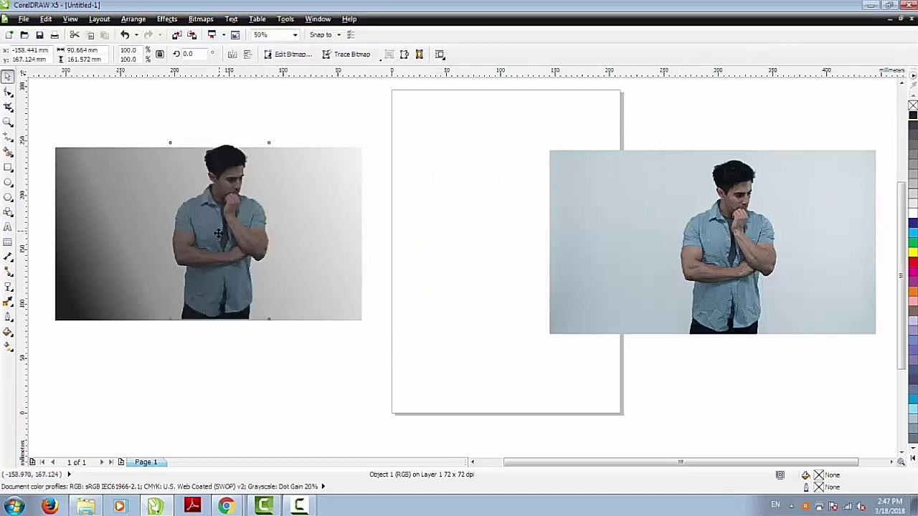
{"action": "left_click", "coordinate": [291, 251]}
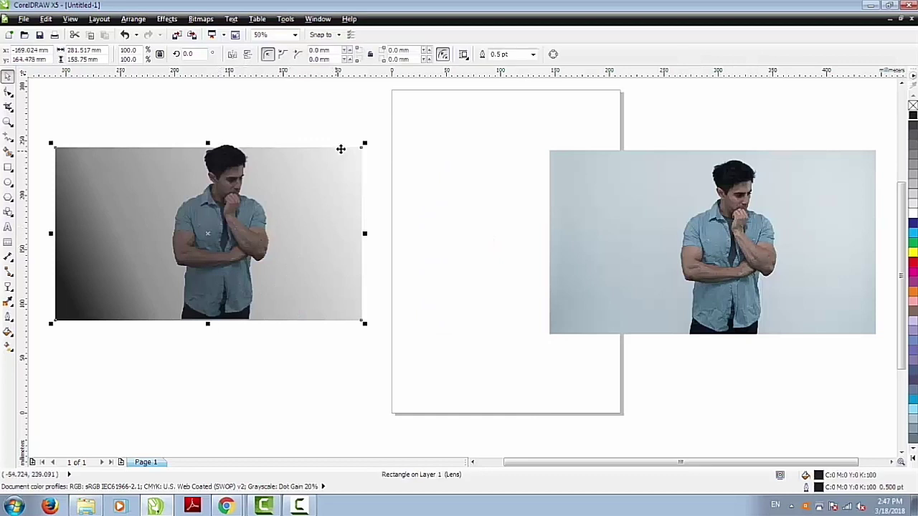
{"action": "mouse_move", "coordinate": [365, 144]}
{"action": "left_mouse_down"}
{"action": "mouse_move", "coordinate": [375, 129]}
{"action": "mouse_move", "coordinate": [374, 137]}
{"action": "left_mouse_up"}
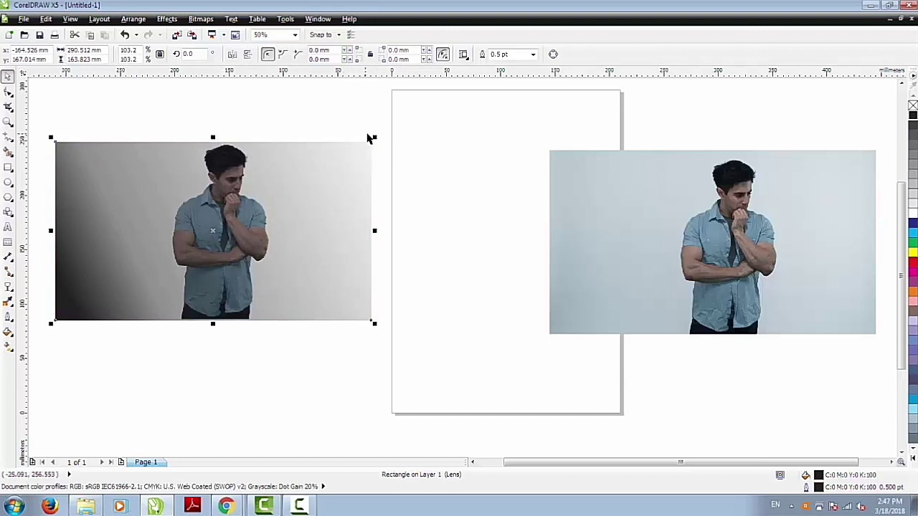
{"action": "left_click_drag", "start_coordinate": [375, 136], "coordinate": [388, 133]}
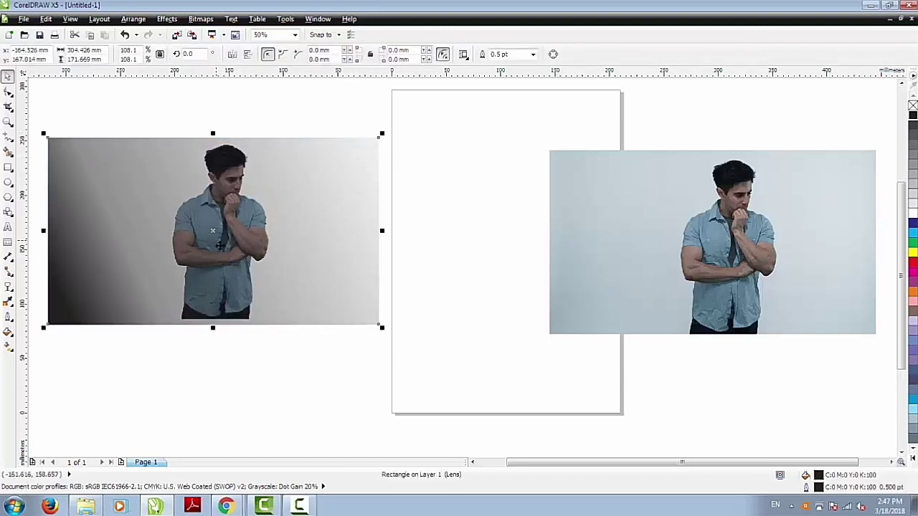
Nudge the gradient rectangle up until its lower edge lines up with the bottom of the cutout man.
{"action": "left_click", "coordinate": [216, 370]}
{"action": "left_click", "coordinate": [213, 244]}
{"action": "left_click_drag", "start_coordinate": [214, 234], "coordinate": [218, 231]}
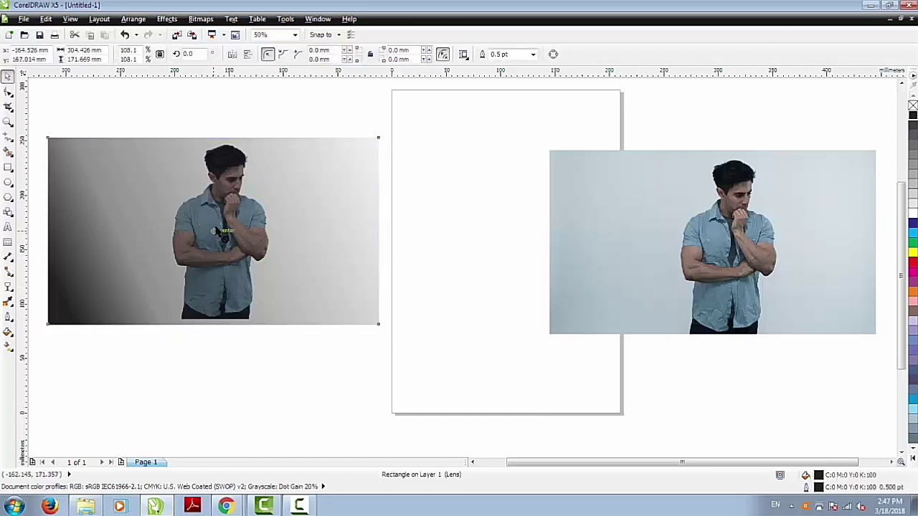
{"action": "left_click", "coordinate": [309, 250]}
{"action": "left_click", "coordinate": [310, 251]}
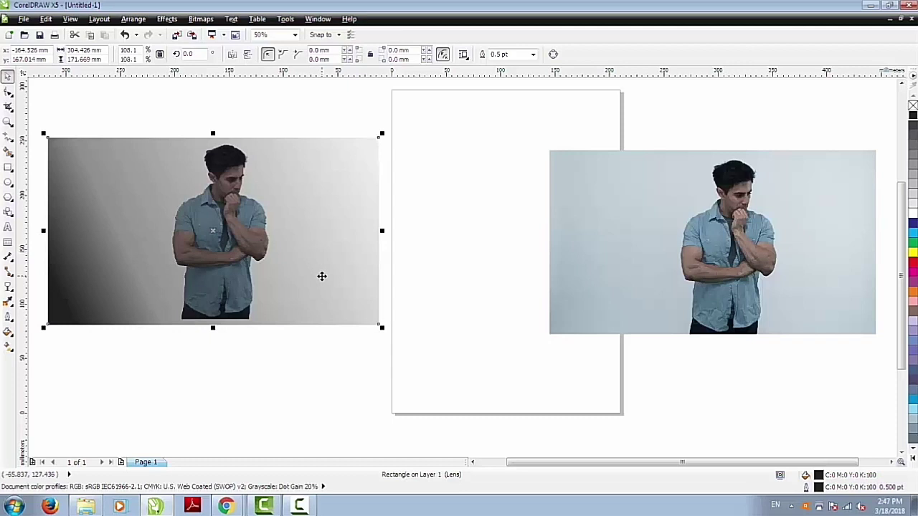
{"action": "key", "text": "Up"}
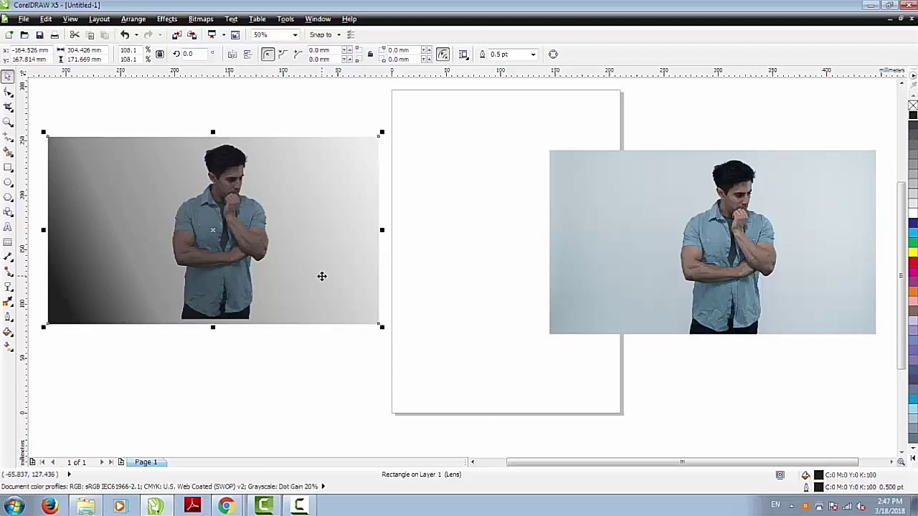
{"action": "key", "text": "Up"}
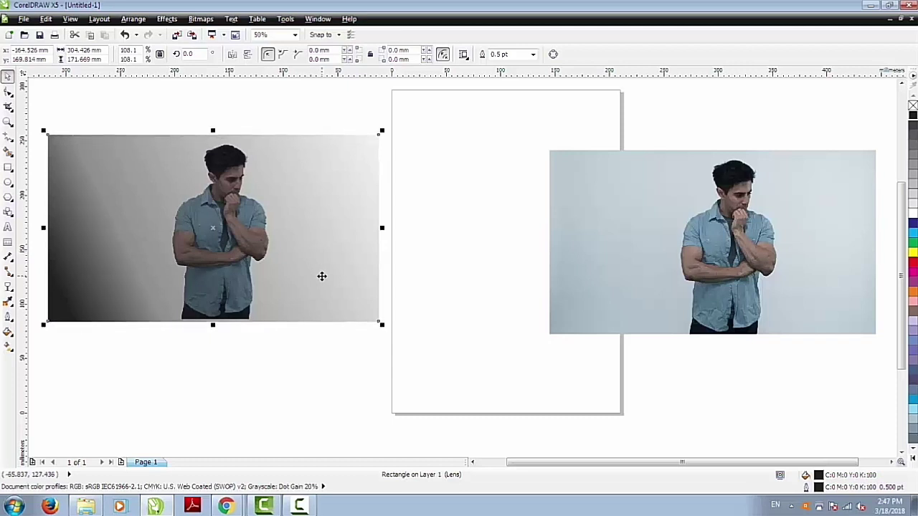
{"action": "key", "text": "Up"}
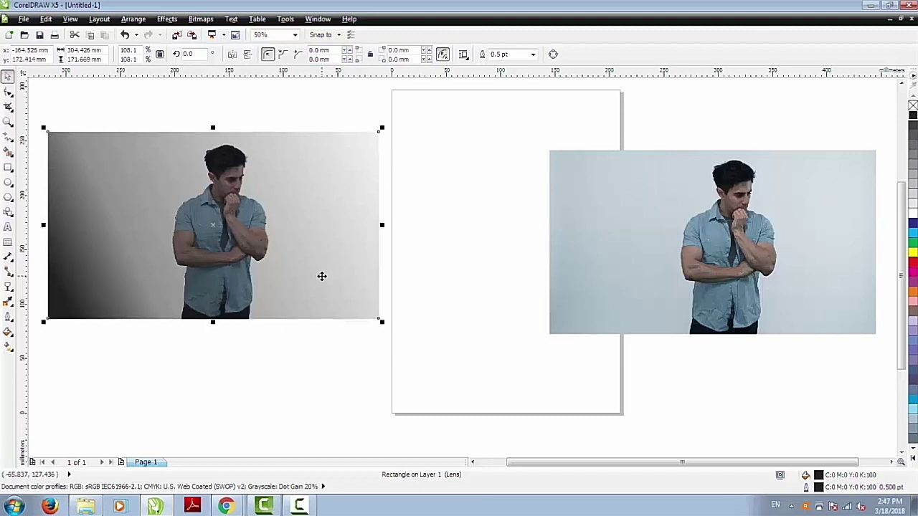
{"action": "left_click", "coordinate": [273, 365]}
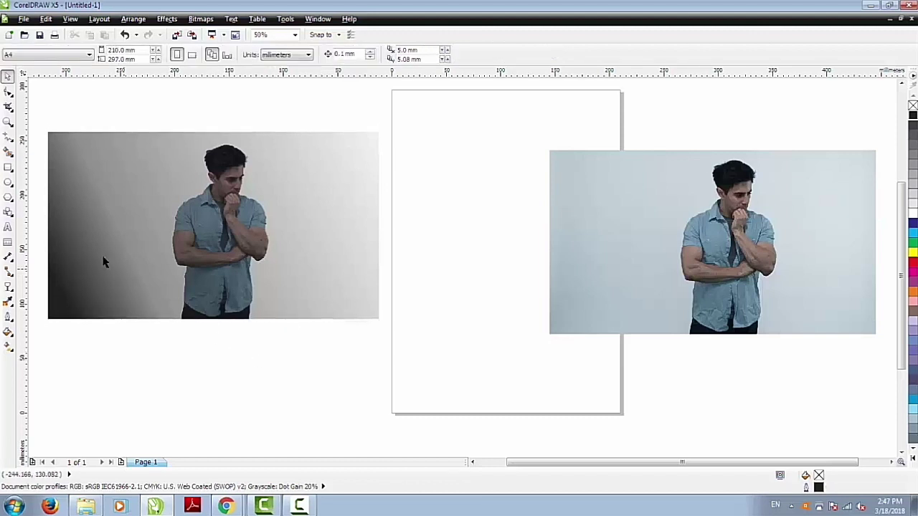
Try cyan, pink, purple and slate-grey (C20 K60) fills on the gradient rectangle behind the cutout man.
{"action": "left_click", "coordinate": [98, 259]}
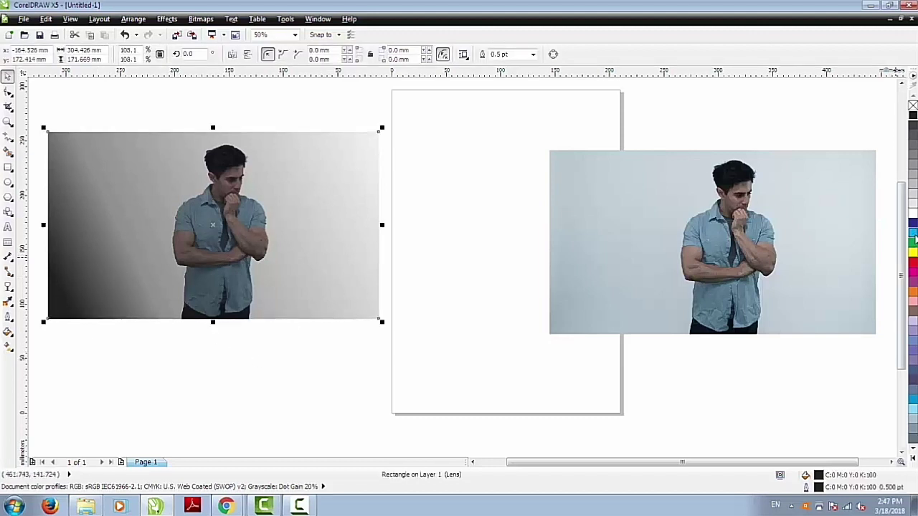
{"action": "left_click", "coordinate": [914, 237]}
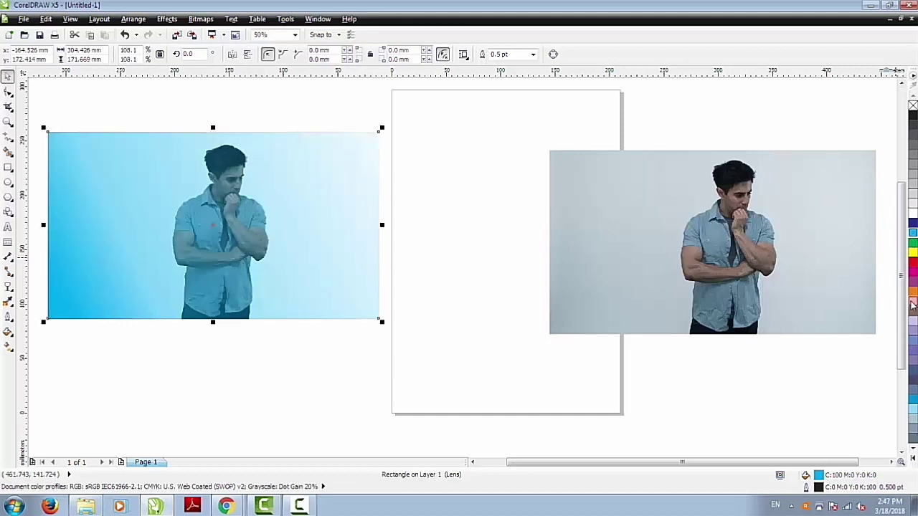
{"action": "left_click", "coordinate": [913, 304]}
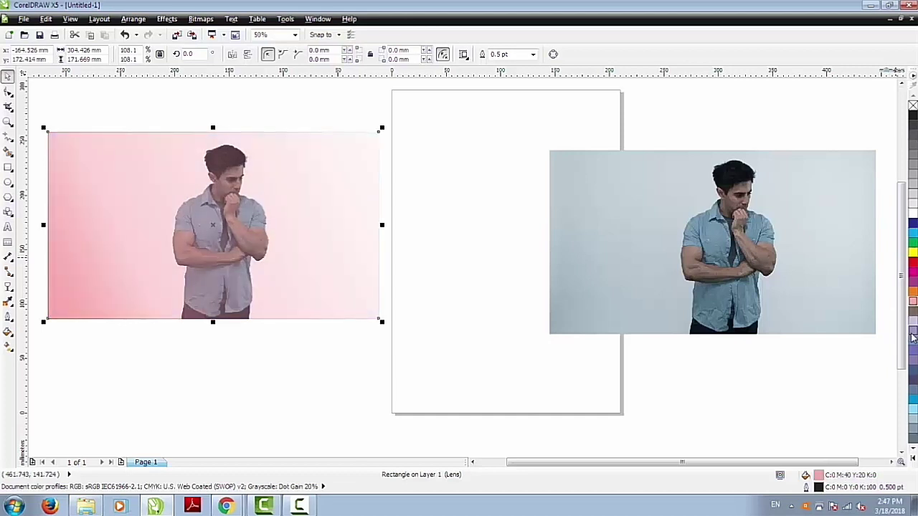
{"action": "left_click", "coordinate": [914, 335]}
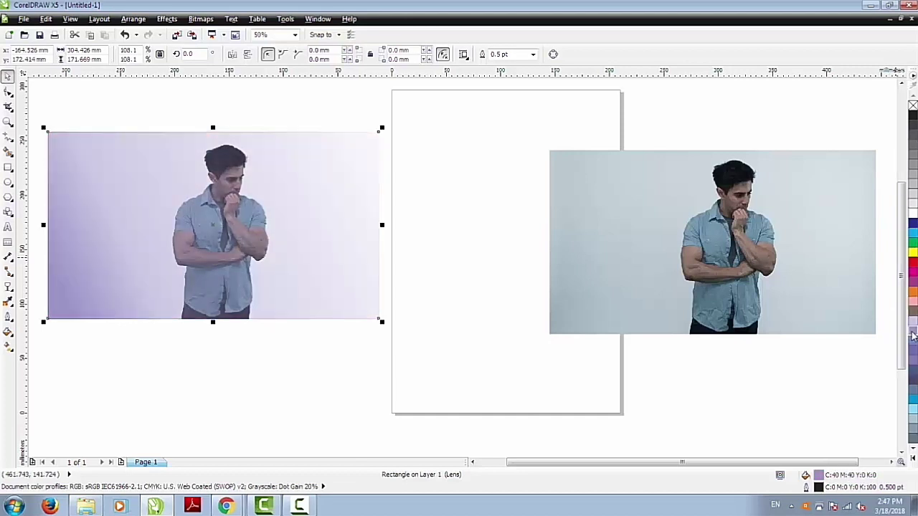
{"action": "left_click", "coordinate": [510, 249]}
{"action": "left_click", "coordinate": [297, 249]}
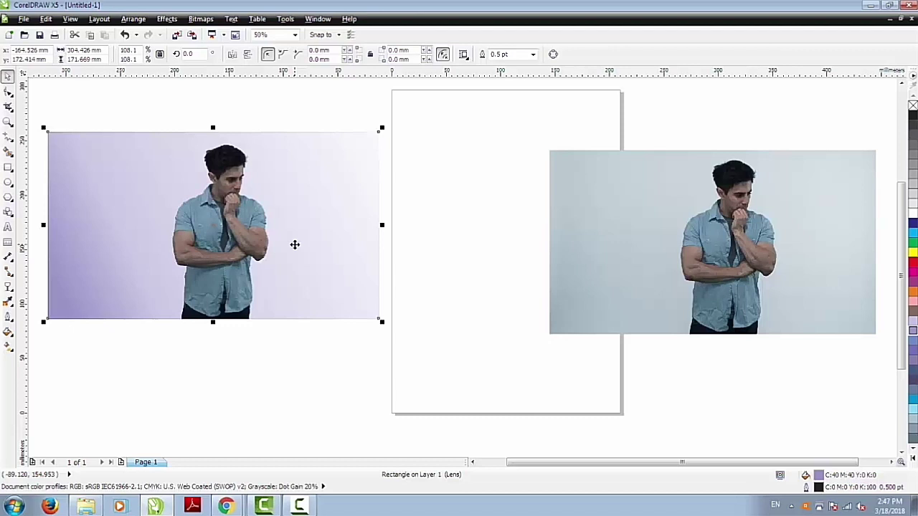
{"action": "left_click", "coordinate": [913, 350]}
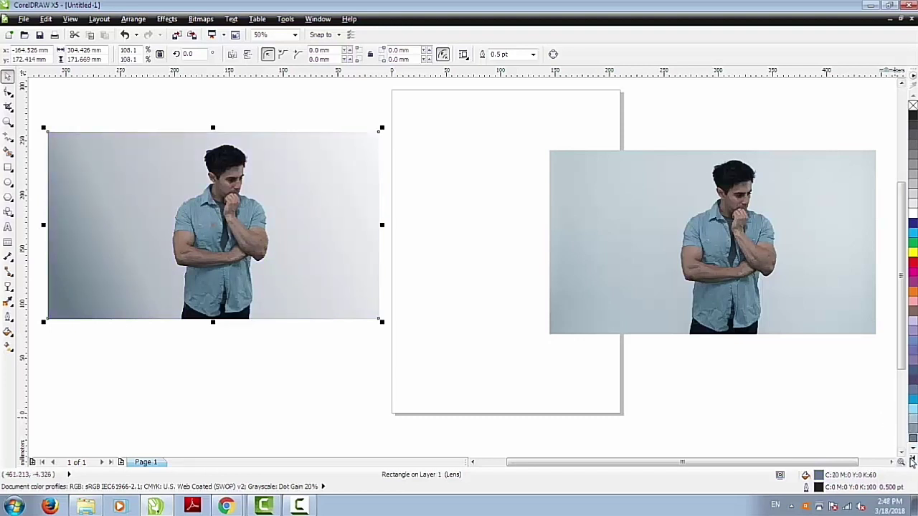
Fill the gradient rectangle with golden yellow (C0 M20 Y100 K0).
{"action": "left_click", "coordinate": [914, 459]}
{"action": "left_click", "coordinate": [900, 339]}
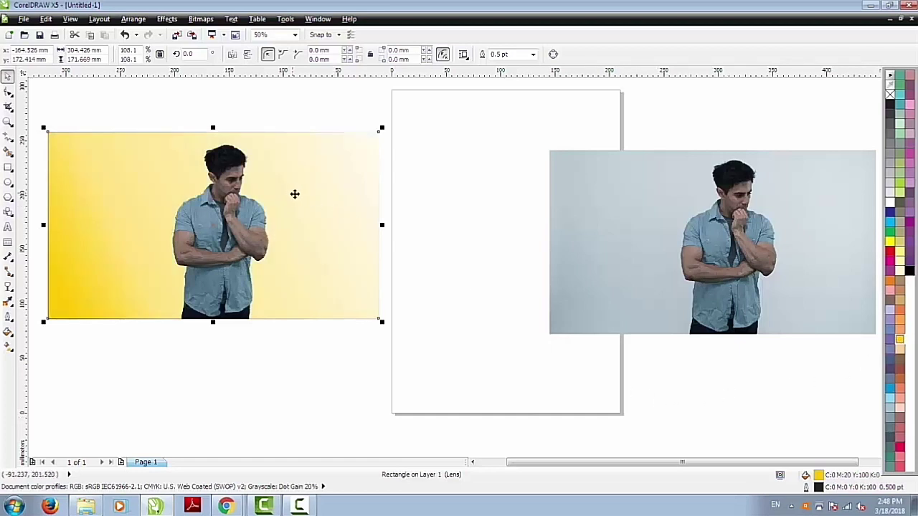
{"action": "left_click", "coordinate": [474, 214]}
{"action": "scroll", "coordinate": [643, 168], "scroll_direction": "down", "scroll_amount": 1}
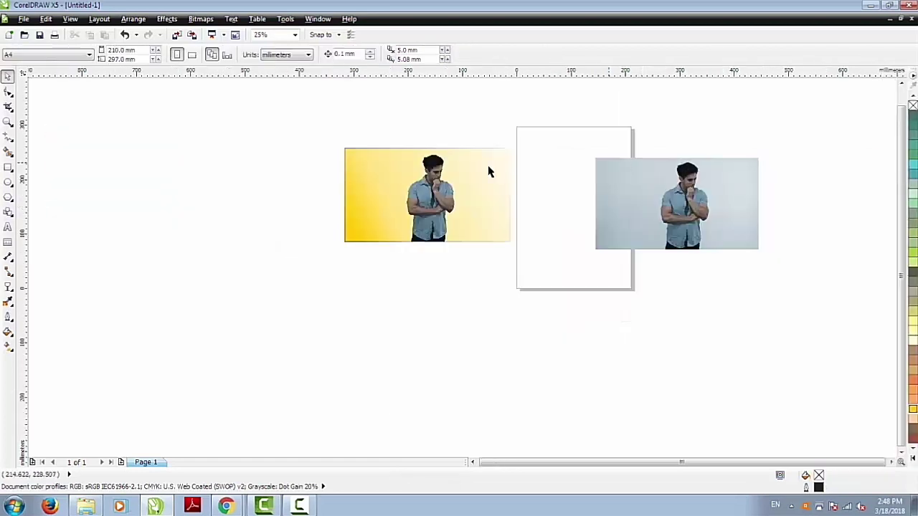
{"action": "scroll", "coordinate": [443, 148], "scroll_direction": "up", "scroll_amount": 1}
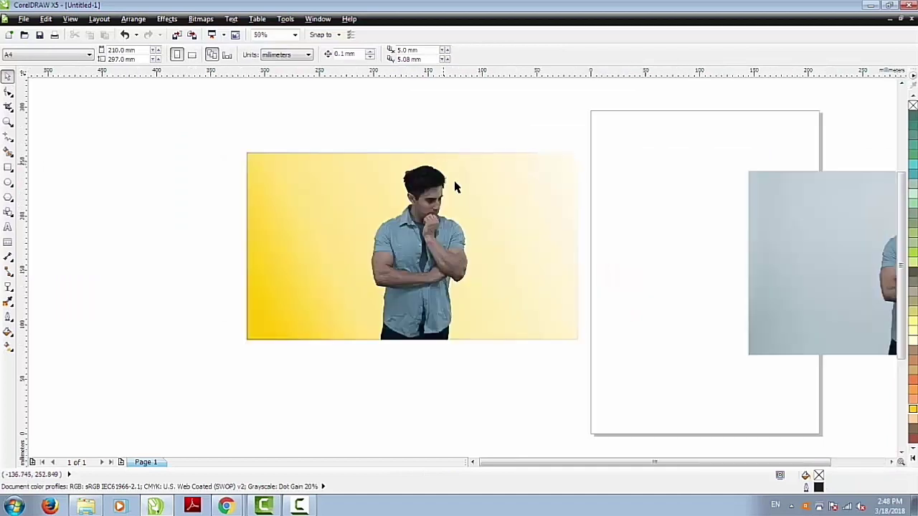
Move the start of the rectangle's linear transparency outward, well beyond its lower-left corner.
{"action": "left_click", "coordinate": [482, 199]}
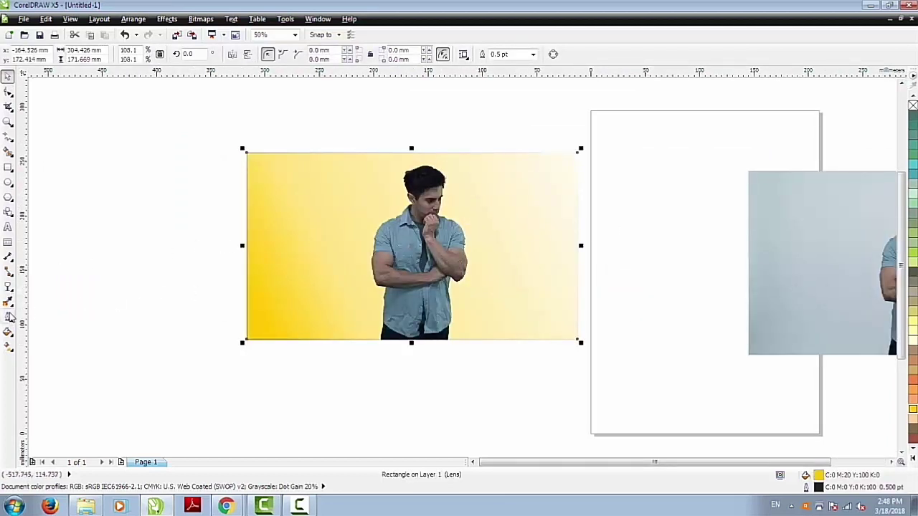
{"action": "left_click", "coordinate": [10, 305]}
{"action": "left_click", "coordinate": [8, 287]}
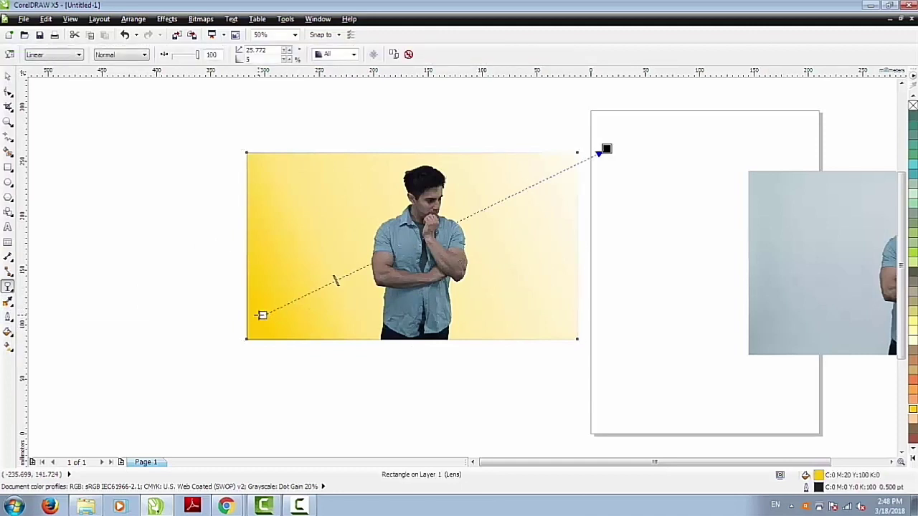
{"action": "left_click_drag", "start_coordinate": [262, 316], "coordinate": [188, 349]}
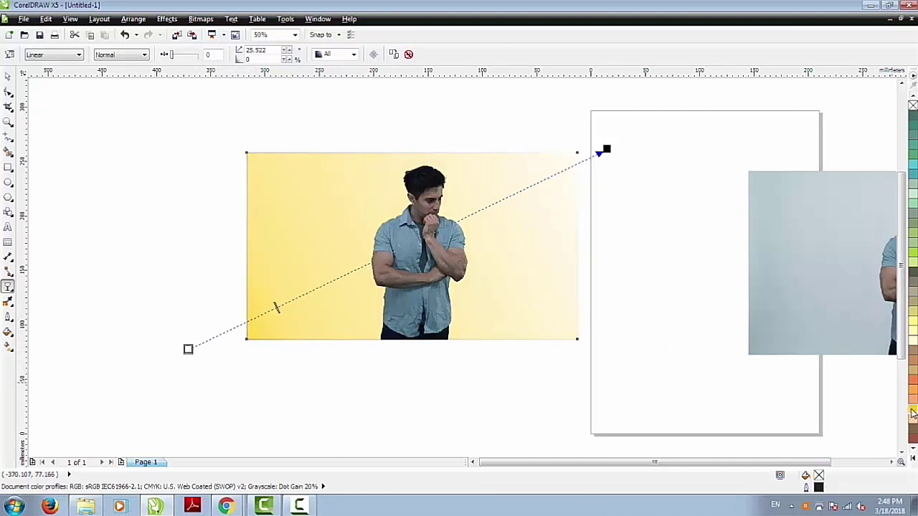
Add red and purple palette colours as two intermediate transparency nodes on the gradient line, and shift the lower one towards the start.
{"action": "left_click", "coordinate": [914, 439]}
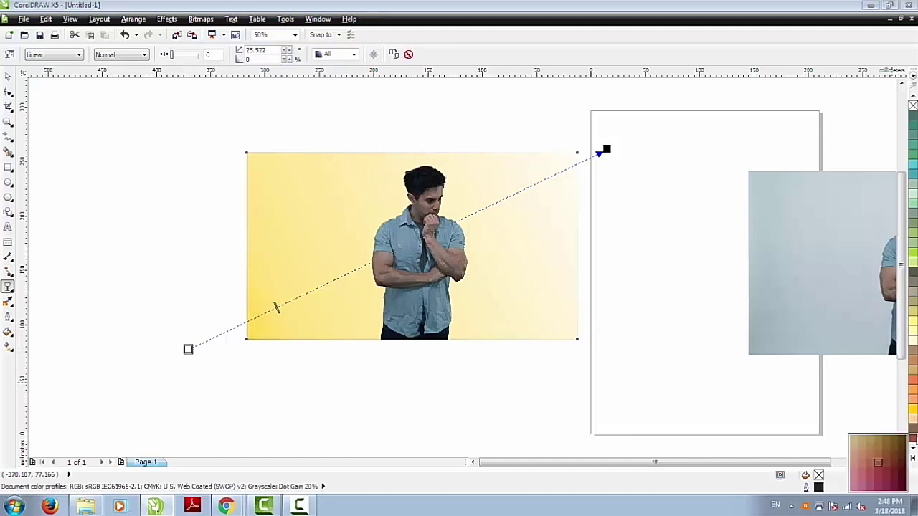
{"action": "left_click", "coordinate": [913, 450]}
{"action": "left_click", "coordinate": [913, 460]}
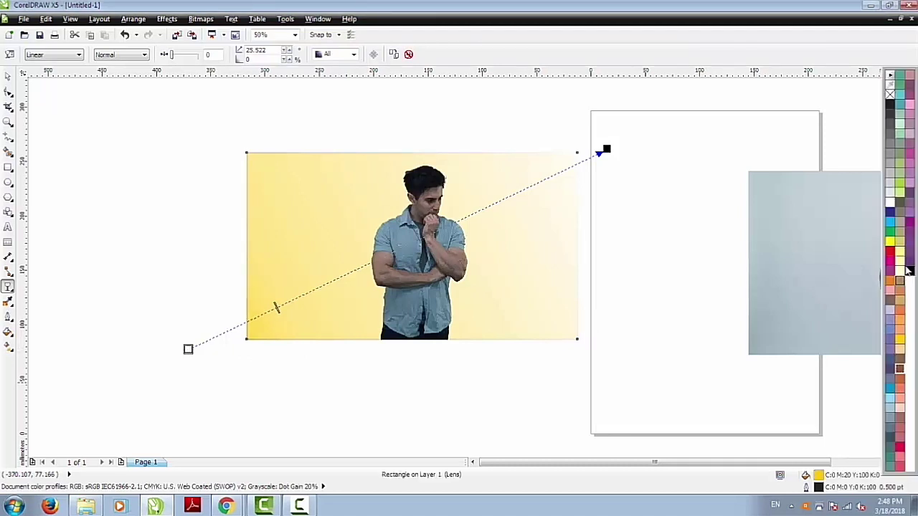
{"action": "mouse_move", "coordinate": [891, 254]}
{"action": "left_mouse_down"}
{"action": "mouse_move", "coordinate": [662, 250]}
{"action": "mouse_move", "coordinate": [363, 263]}
{"action": "mouse_move", "coordinate": [351, 276]}
{"action": "left_mouse_up"}
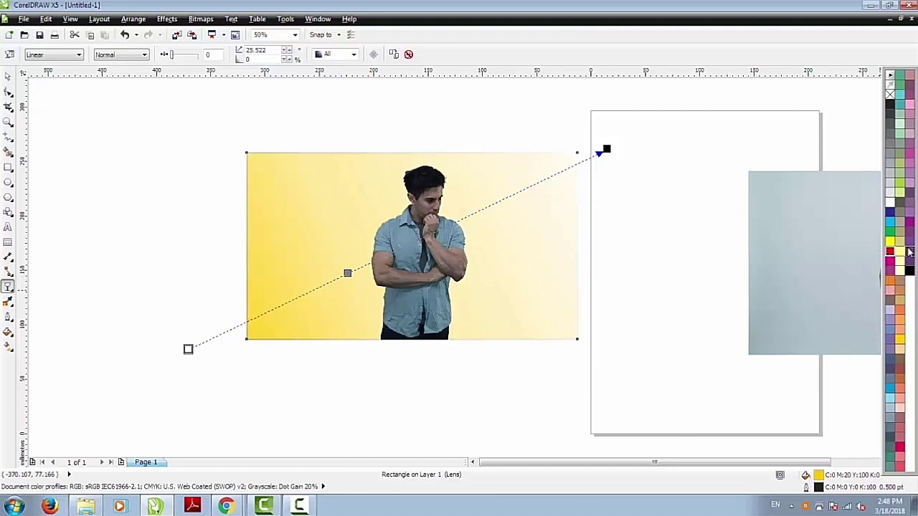
{"action": "left_click_drag", "start_coordinate": [910, 223], "coordinate": [540, 181]}
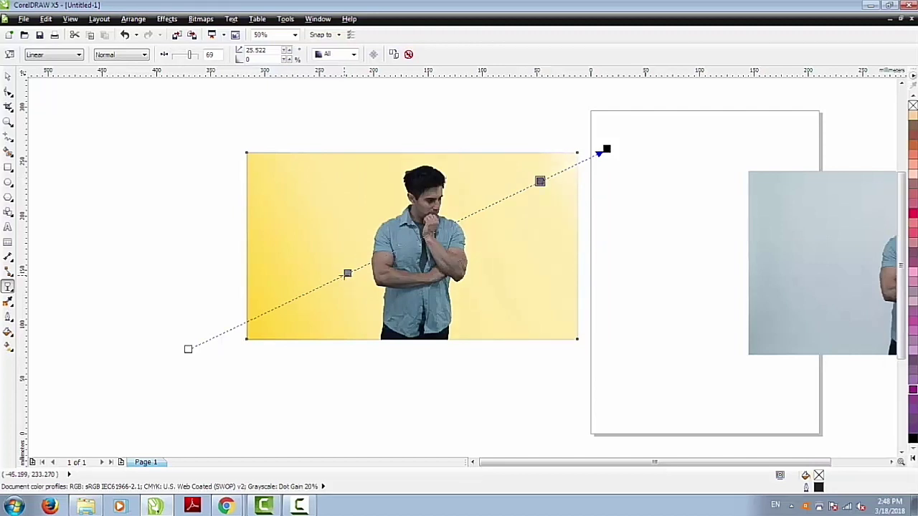
{"action": "left_click_drag", "start_coordinate": [347, 275], "coordinate": [289, 302]}
{"action": "left_click", "coordinate": [410, 111]}
{"action": "left_click", "coordinate": [355, 211]}
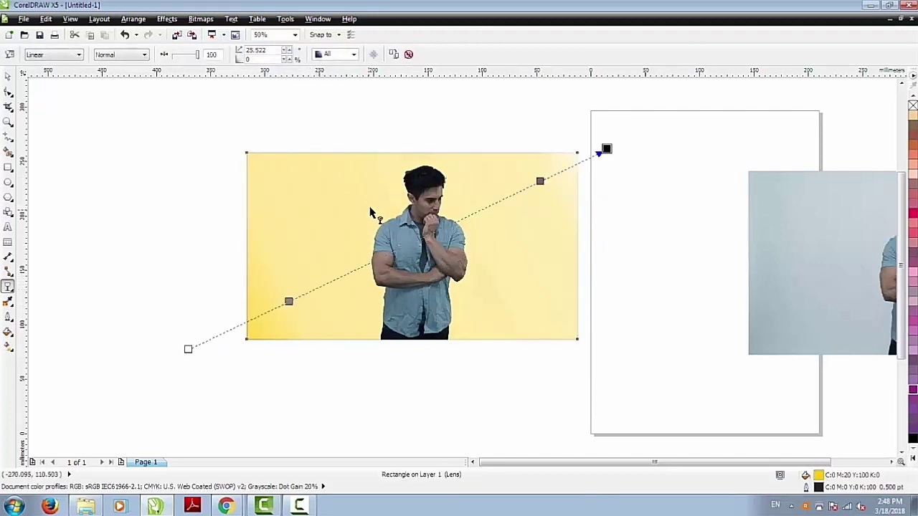
{"action": "left_click", "coordinate": [7, 77]}
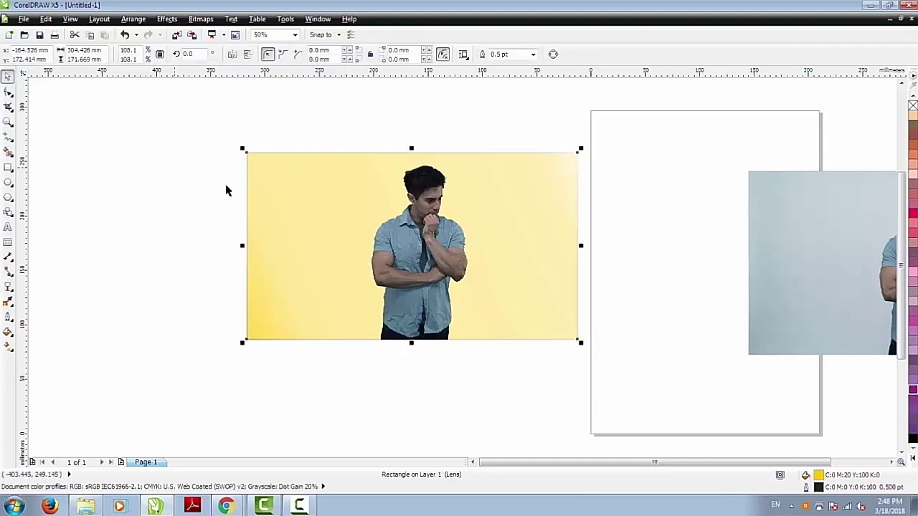
Try peach, pink, crimson and full black (C100 M100 Y100 K100) fills on the gradient rectangle.
{"action": "left_click", "coordinate": [913, 166]}
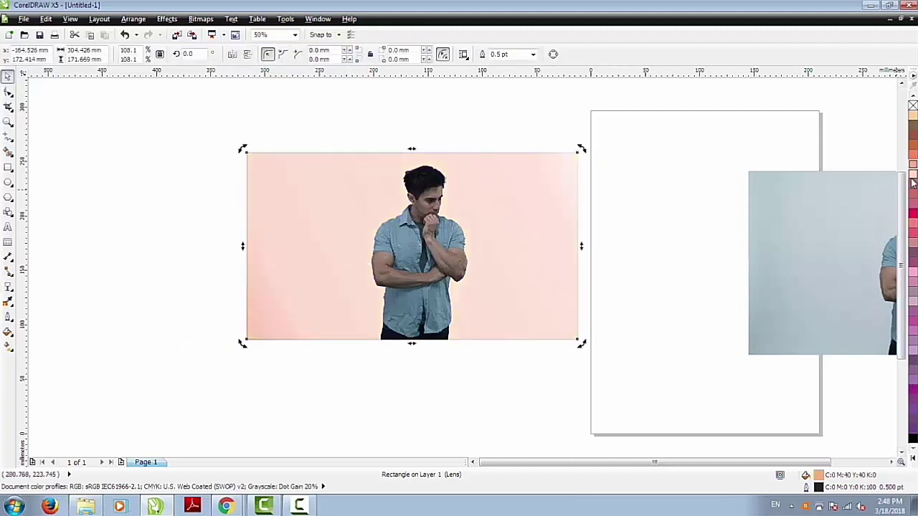
{"action": "left_click", "coordinate": [913, 188]}
{"action": "left_click", "coordinate": [913, 216]}
{"action": "left_click", "coordinate": [914, 224]}
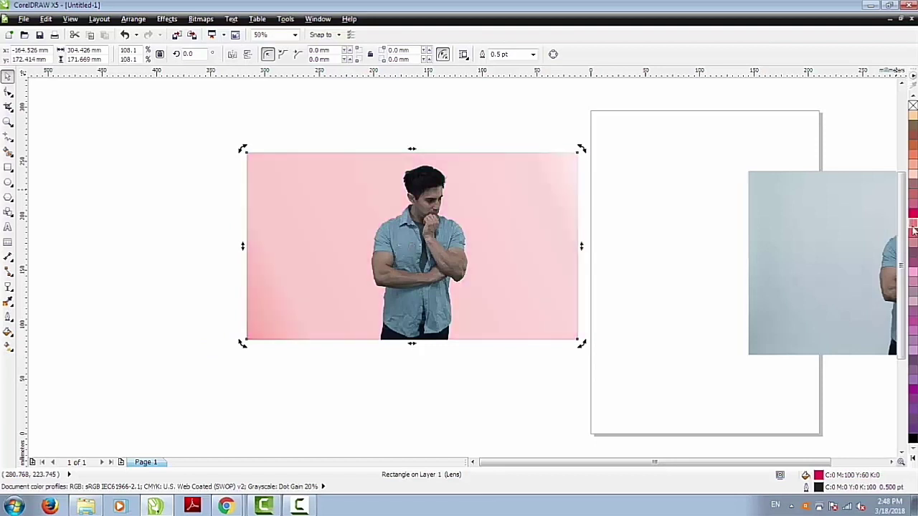
{"action": "left_click", "coordinate": [913, 439]}
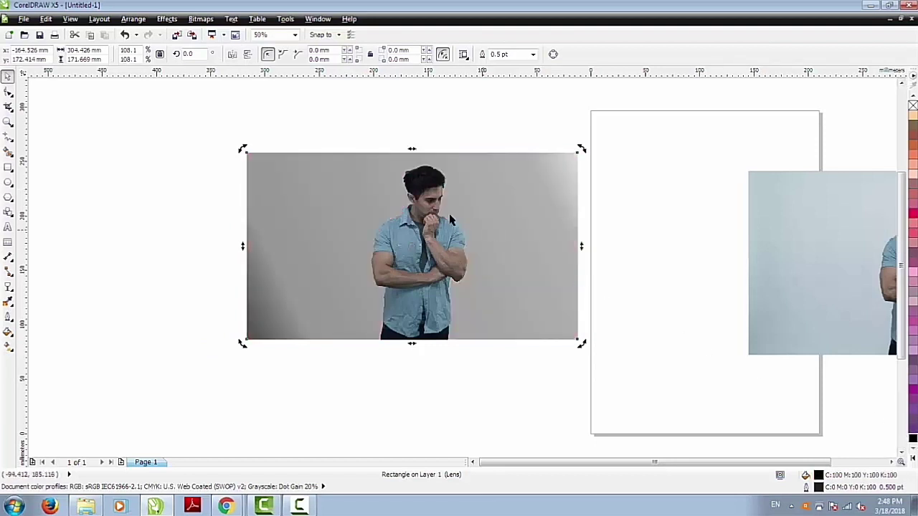
Try cyan, light green and turquoise fills on the gradient rectangle, ending with grey-green (C20 M0 Y20 K20).
{"action": "scroll", "coordinate": [406, 200], "scroll_direction": "down", "scroll_amount": 2}
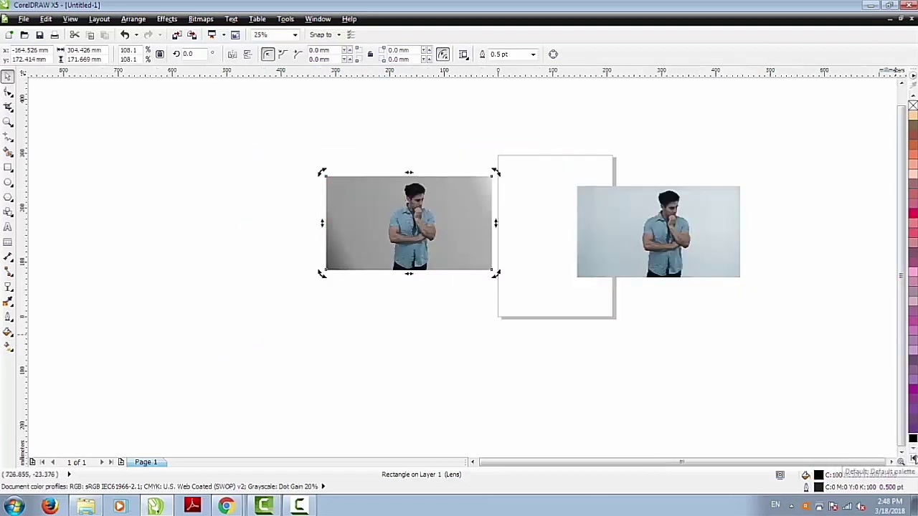
{"action": "left_click", "coordinate": [913, 458]}
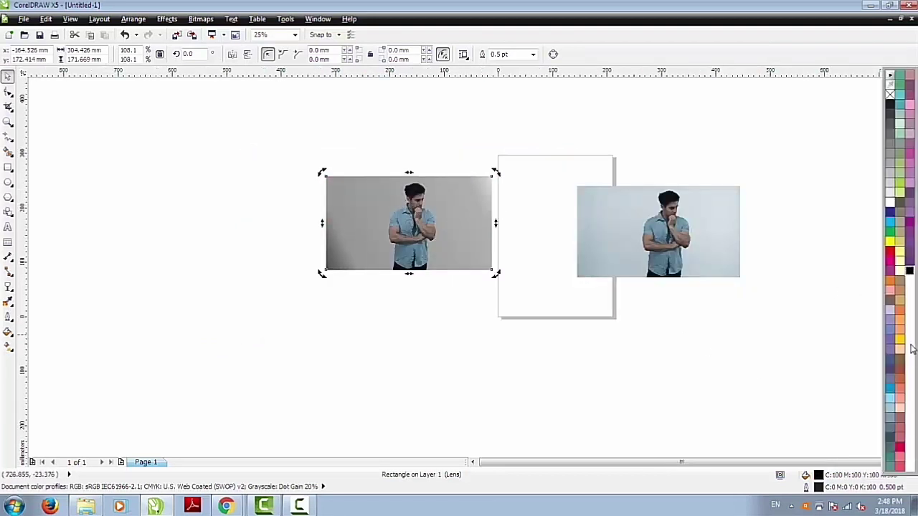
{"action": "left_click", "coordinate": [890, 222]}
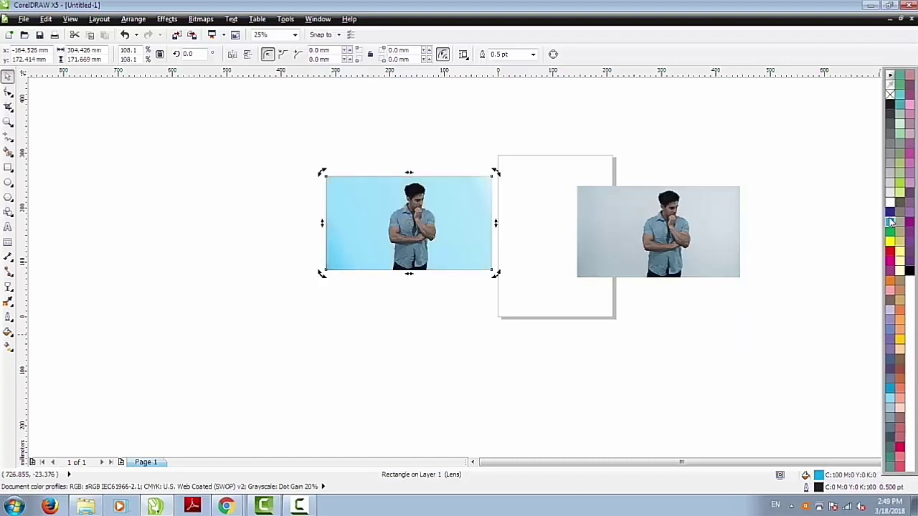
{"action": "left_click", "coordinate": [901, 134]}
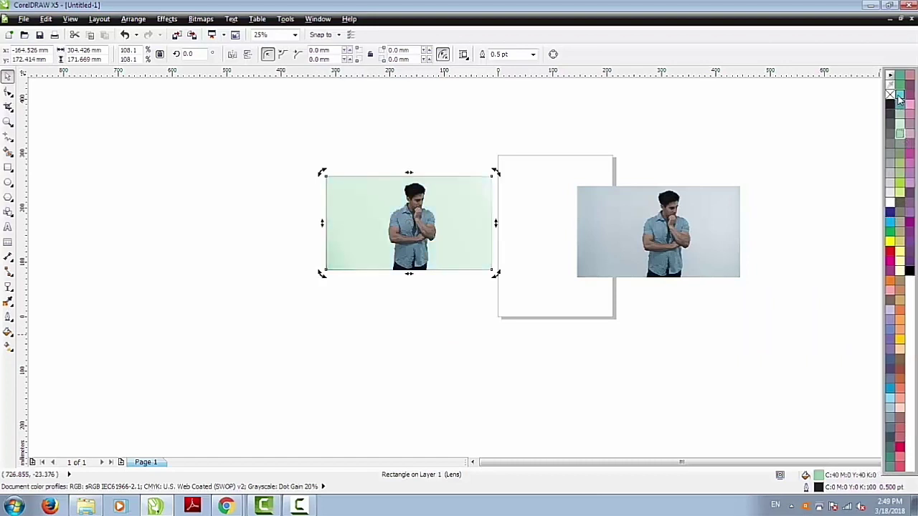
{"action": "left_click", "coordinate": [900, 98]}
{"action": "left_click", "coordinate": [901, 113]}
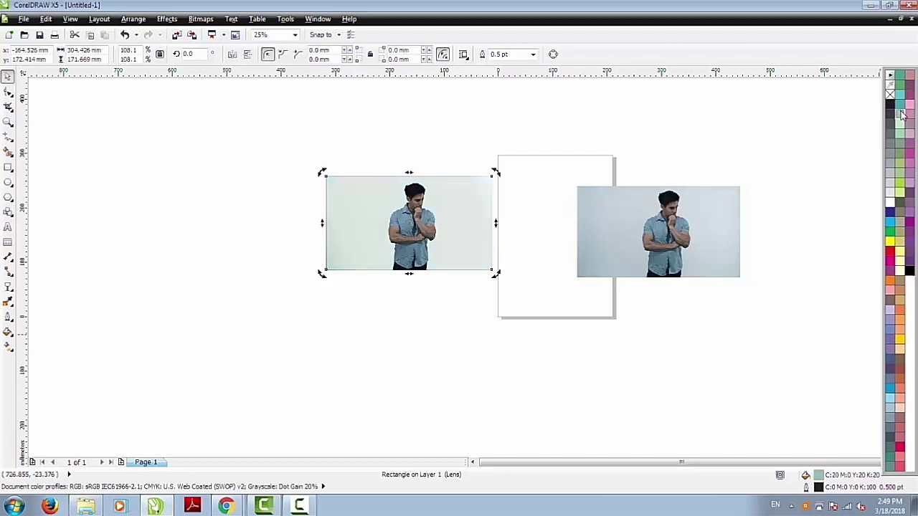
{"action": "left_click", "coordinate": [681, 170]}
Move the original photo directly below the cutout composition.
{"action": "left_click_drag", "start_coordinate": [280, 121], "coordinate": [803, 290]}
{"action": "left_click", "coordinate": [637, 247]}
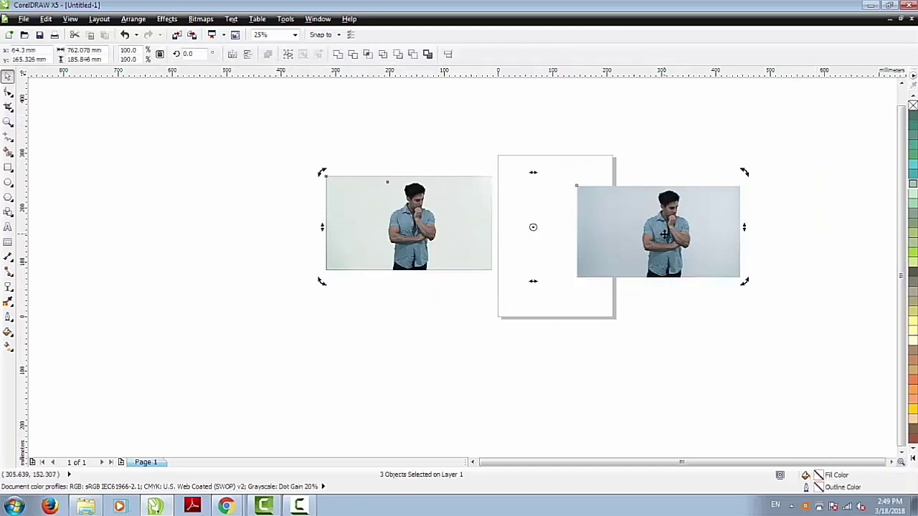
{"action": "left_click", "coordinate": [658, 253]}
{"action": "left_click", "coordinate": [663, 246]}
{"action": "left_click", "coordinate": [665, 244]}
{"action": "left_click_drag", "start_coordinate": [659, 232], "coordinate": [410, 322]}
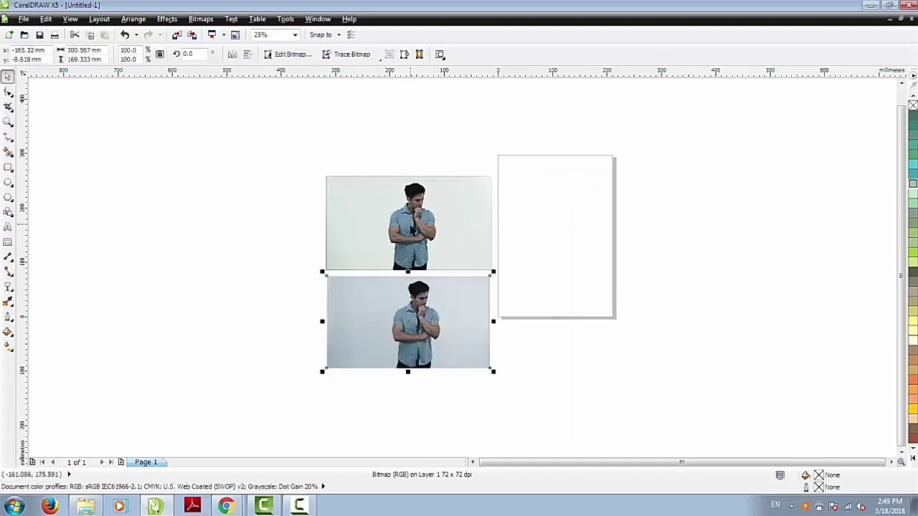
Zoom in on the cutout composition and the original photo and compare the two.
{"action": "left_click", "coordinate": [423, 228]}
{"action": "left_click_drag", "start_coordinate": [248, 117], "coordinate": [624, 389]}
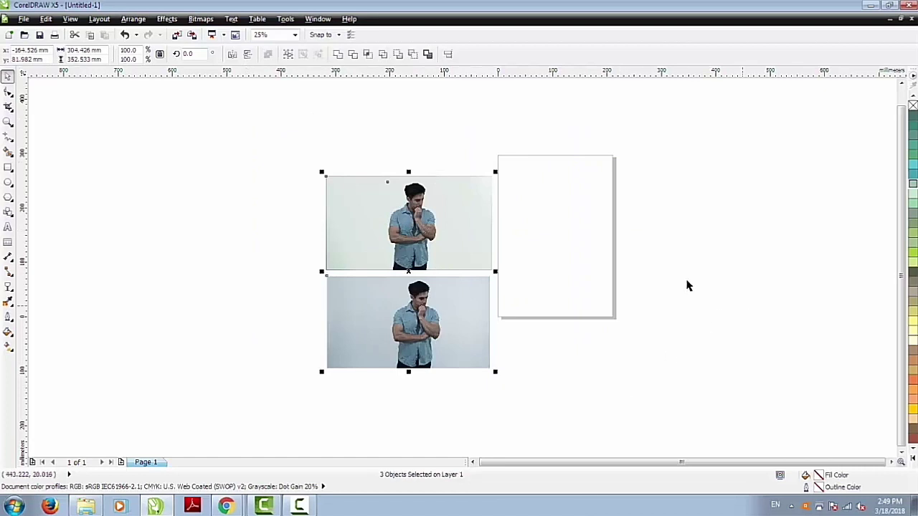
{"action": "left_click", "coordinate": [8, 122]}
{"action": "left_click_drag", "start_coordinate": [271, 139], "coordinate": [546, 390]}
{"action": "left_click_drag", "start_coordinate": [297, 113], "coordinate": [669, 438]}
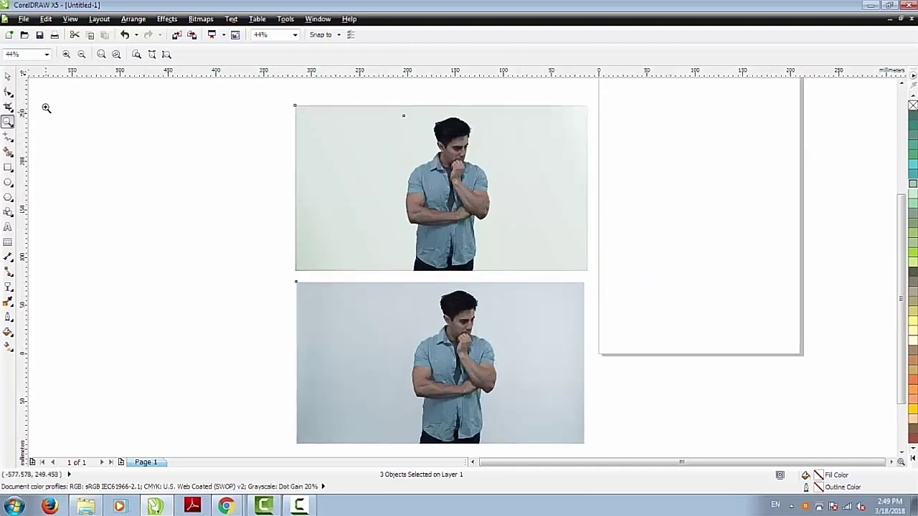
{"action": "left_click", "coordinate": [8, 76]}
{"action": "left_click", "coordinate": [88, 122]}
{"action": "left_click", "coordinate": [348, 185]}
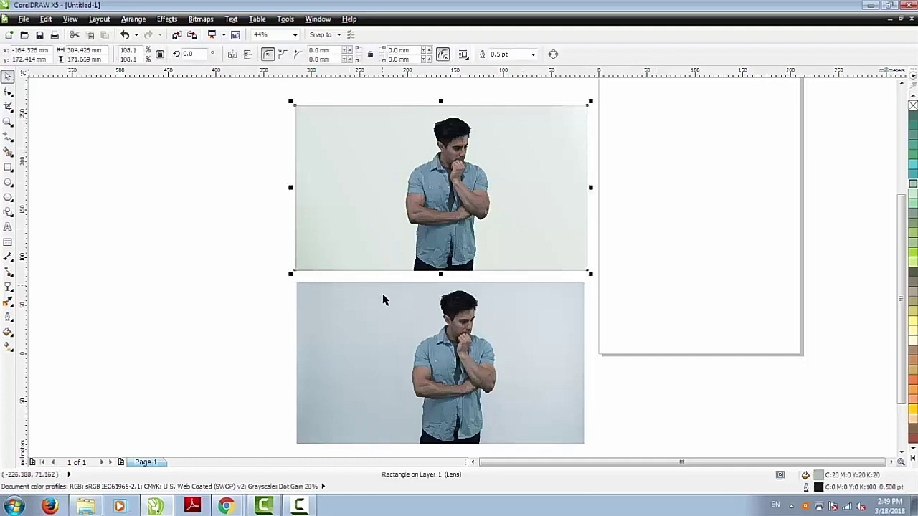
{"action": "left_click", "coordinate": [386, 301]}
{"action": "left_click", "coordinate": [256, 358]}
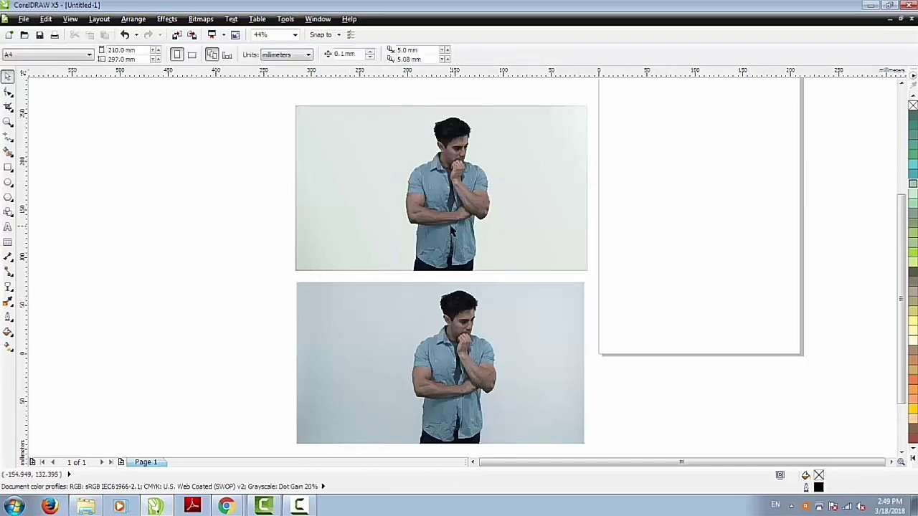
Move the cutout man horizontally to the right side of the gradient rectangle.
{"action": "left_click", "coordinate": [452, 215]}
{"action": "left_click_drag", "start_coordinate": [448, 195], "coordinate": [541, 195]}
{"action": "left_click", "coordinate": [681, 202]}
{"action": "left_click", "coordinate": [699, 223]}
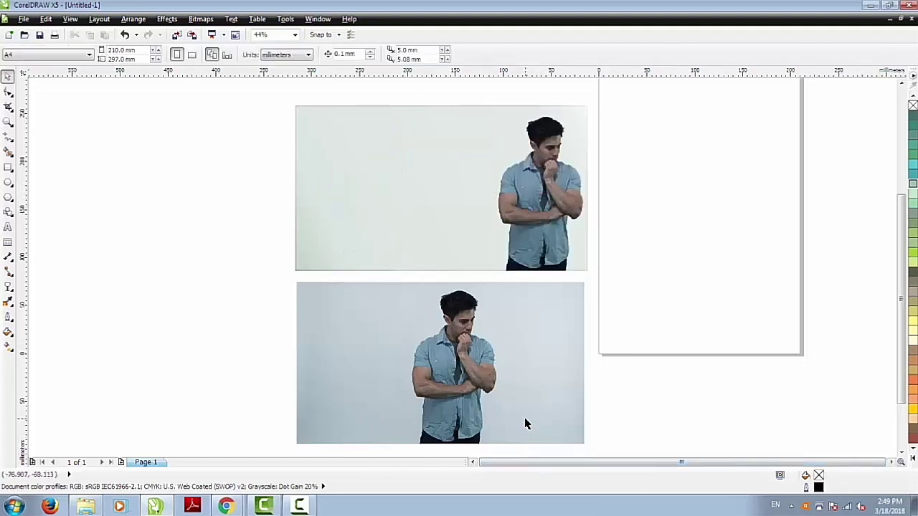
Fill the gradient rectangle with brownish red (C0 M60 Y60 K40).
{"action": "left_click", "coordinate": [441, 242]}
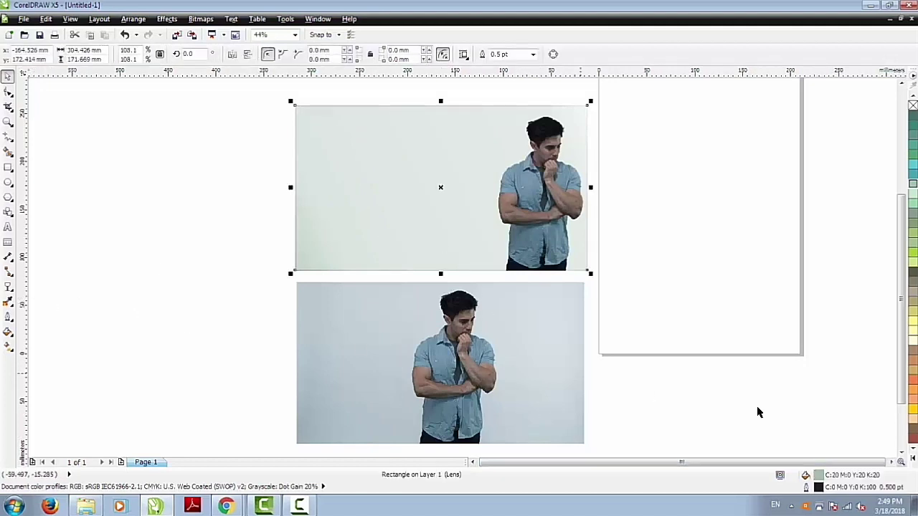
{"action": "left_click", "coordinate": [913, 440]}
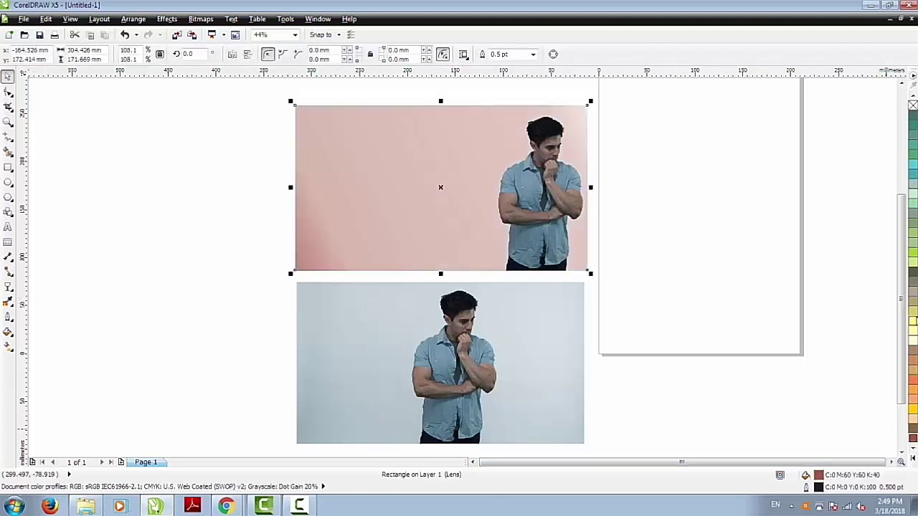
Fill the gradient rectangle behind the cutout man with light yellow (C0 M0 Y60 K0).
{"action": "left_click", "coordinate": [913, 320]}
{"action": "left_click", "coordinate": [914, 311]}
{"action": "left_click", "coordinate": [913, 321]}
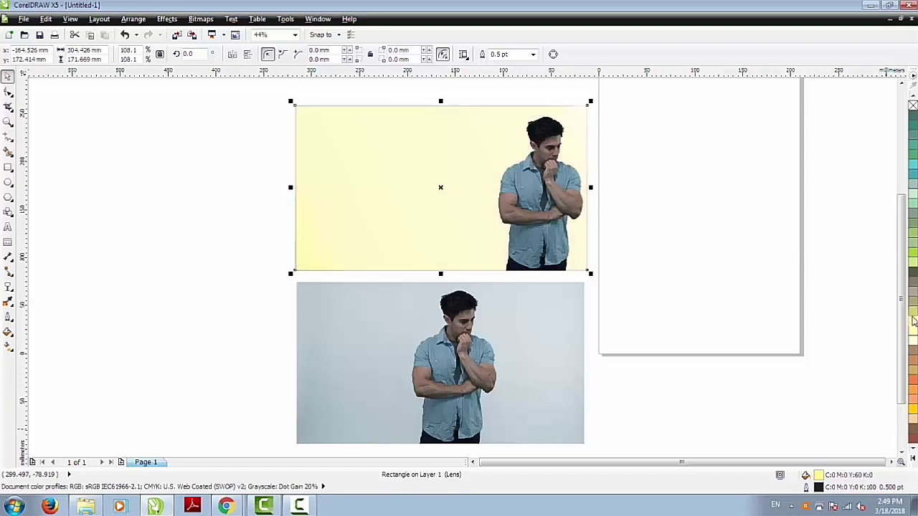
{"action": "left_click", "coordinate": [686, 285]}
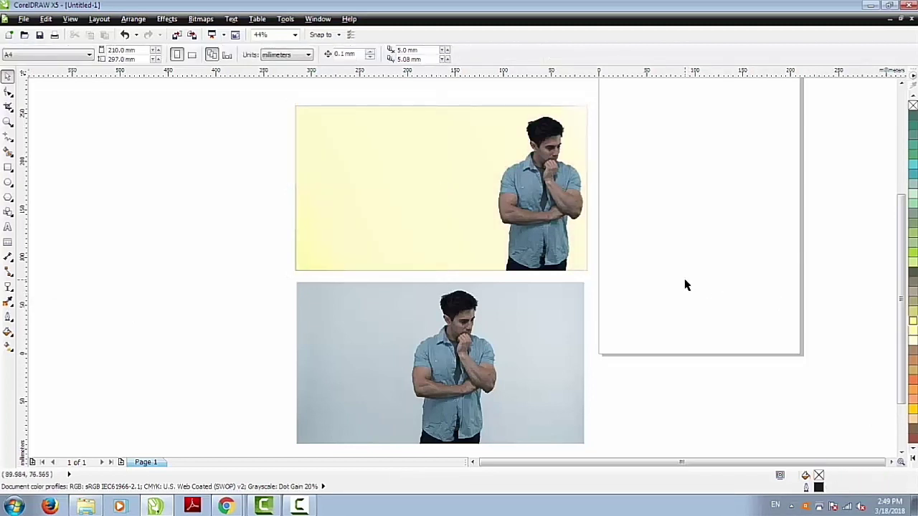
{"action": "left_click", "coordinate": [913, 457]}
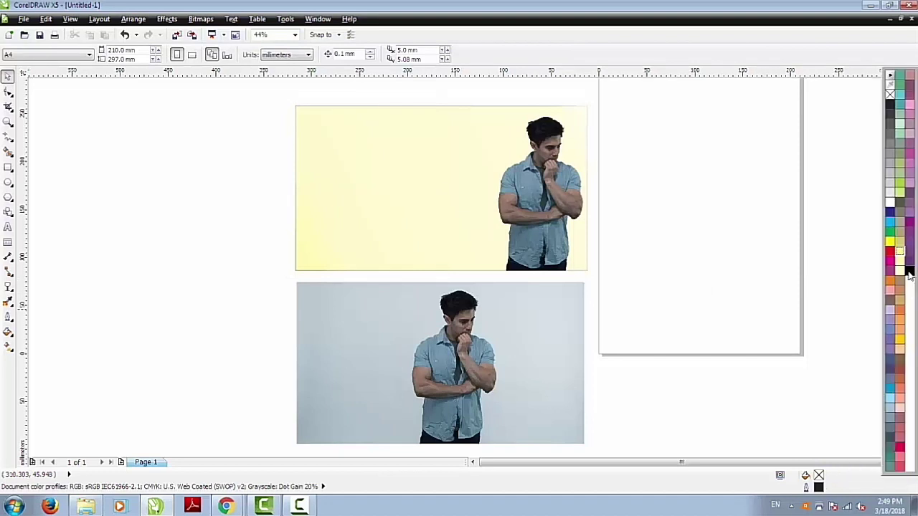
{"action": "left_click", "coordinate": [895, 256]}
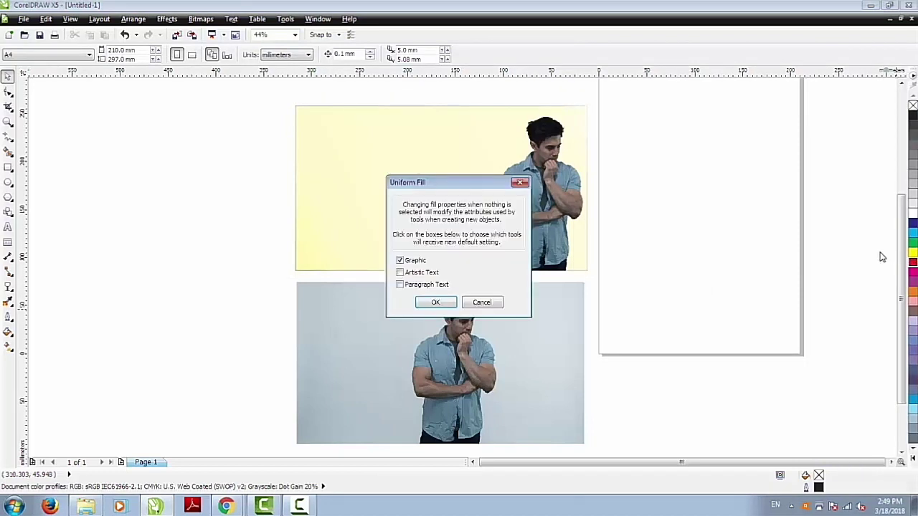
{"action": "left_click", "coordinate": [520, 183]}
Try red (C0 M100 Y100 K0), green (C100 M0 Y100 K0) and blue (C100 M100 Y0 K0) fills on the gradient rectangle.
{"action": "left_click", "coordinate": [475, 194]}
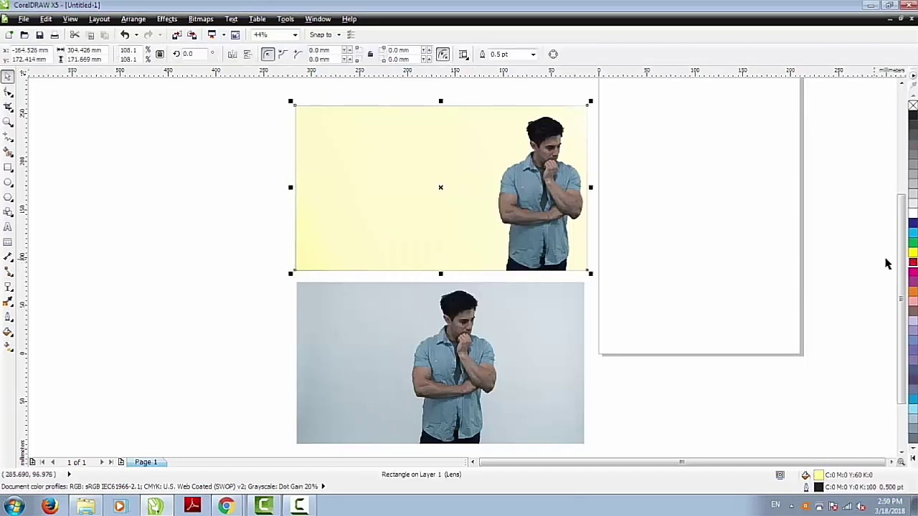
{"action": "left_click", "coordinate": [913, 263]}
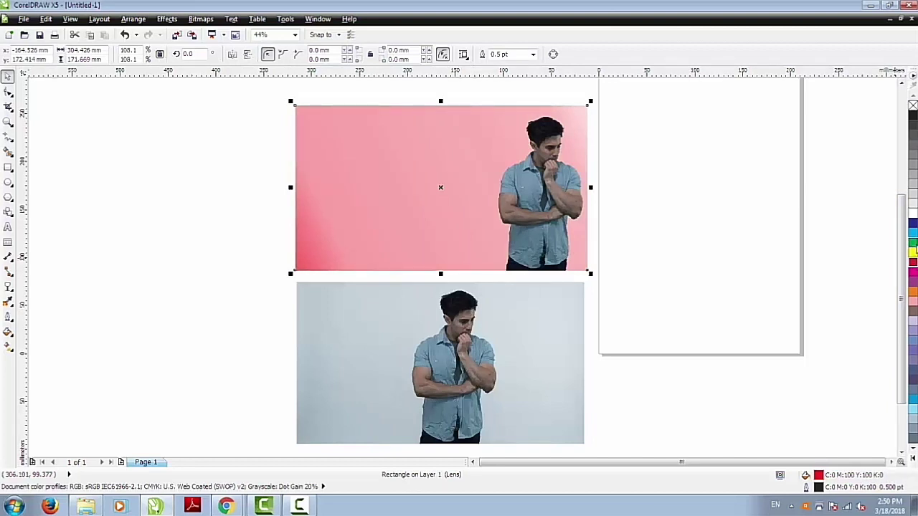
{"action": "left_click", "coordinate": [913, 243]}
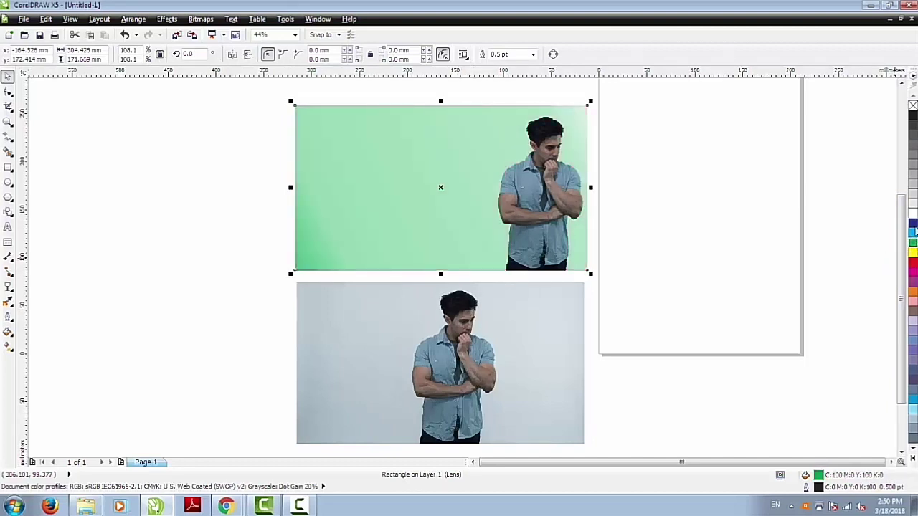
{"action": "left_click", "coordinate": [913, 223]}
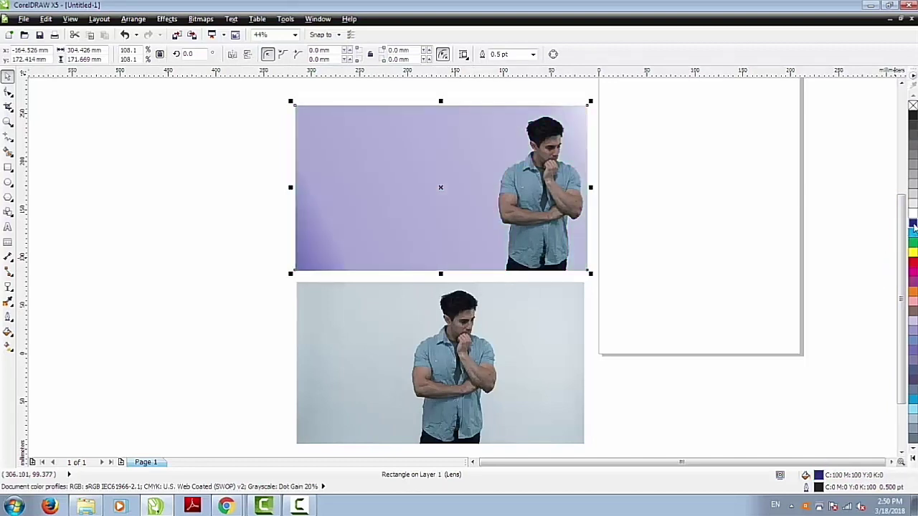
Fill the gradient rectangle with black (K100) and adjust its linear transparency to lighten the dark lower-left corner.
{"action": "left_click", "coordinate": [913, 120]}
{"action": "left_click", "coordinate": [811, 161]}
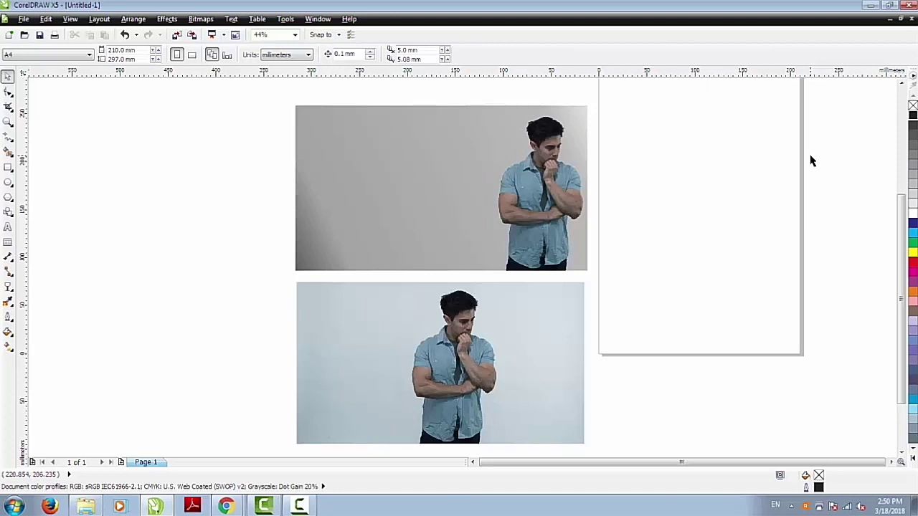
{"action": "left_click", "coordinate": [344, 223]}
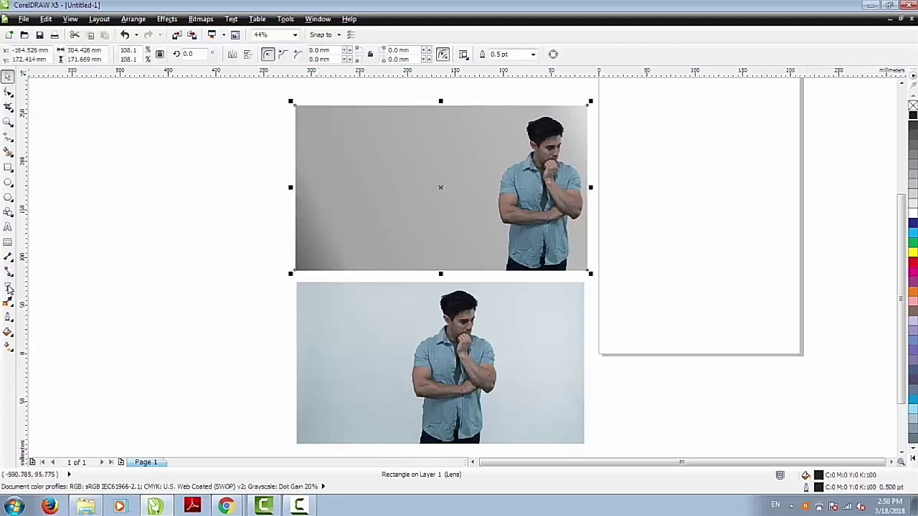
{"action": "left_click", "coordinate": [8, 289]}
{"action": "left_click_drag", "start_coordinate": [244, 278], "coordinate": [612, 104]}
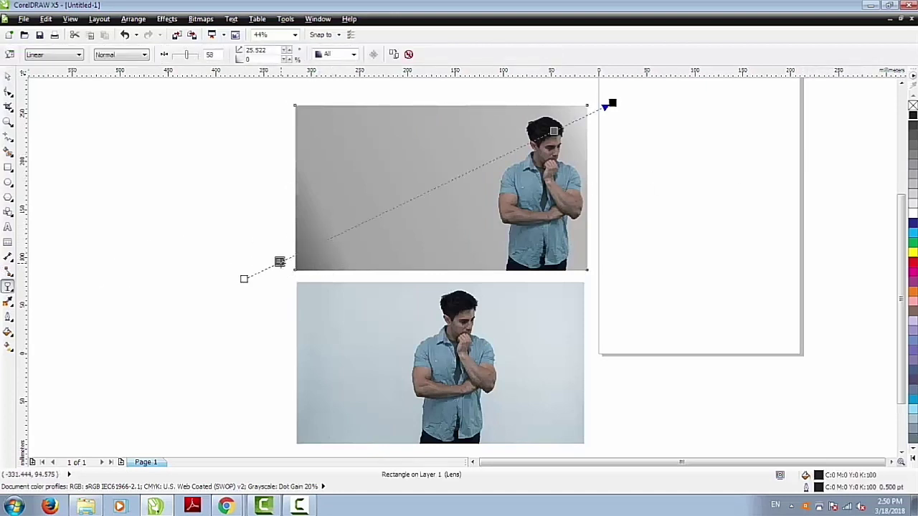
{"action": "left_click", "coordinate": [277, 222]}
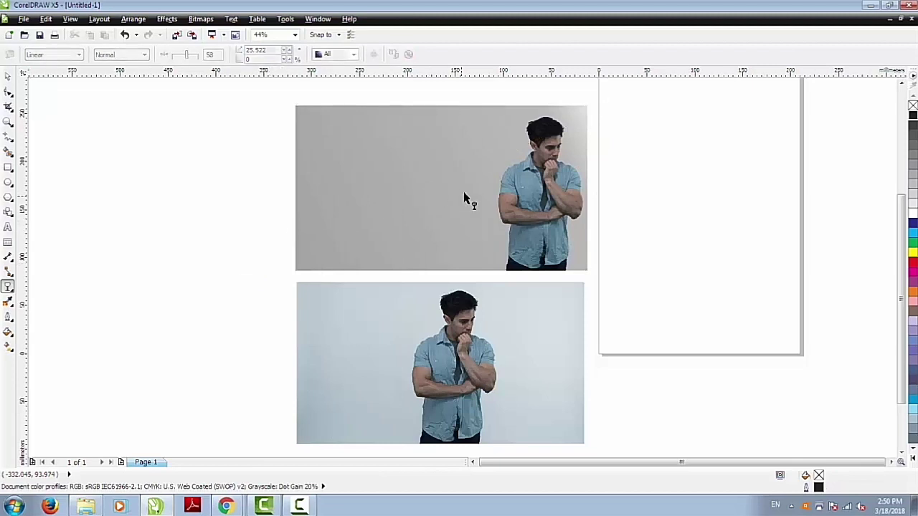
Compare the man's head and shoulders up close in the grey composition and the original photo, then view both images together.
{"action": "scroll", "coordinate": [543, 151], "scroll_direction": "up", "scroll_amount": 3}
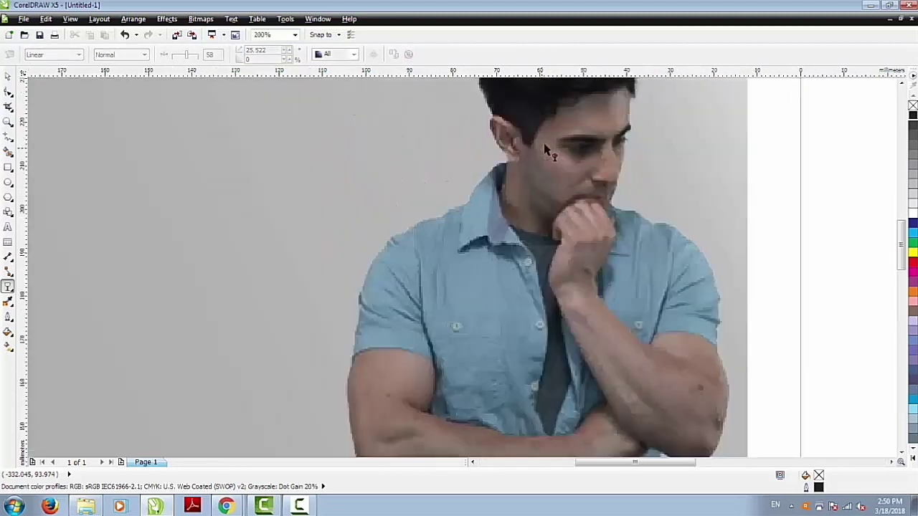
{"action": "scroll", "coordinate": [542, 148], "scroll_direction": "down", "scroll_amount": 3}
{"action": "scroll", "coordinate": [426, 372], "scroll_direction": "up", "scroll_amount": 3}
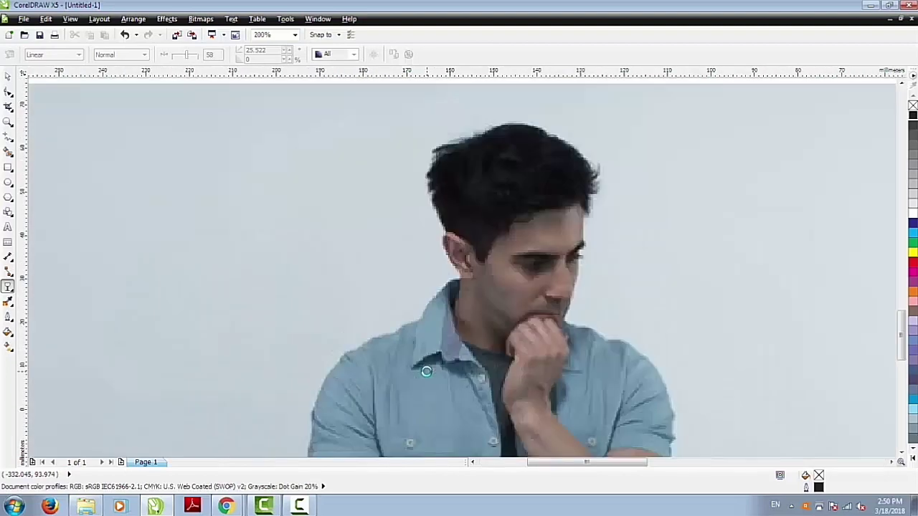
{"action": "scroll", "coordinate": [426, 371], "scroll_direction": "down", "scroll_amount": 3}
{"action": "scroll", "coordinate": [547, 111], "scroll_direction": "up", "scroll_amount": 3}
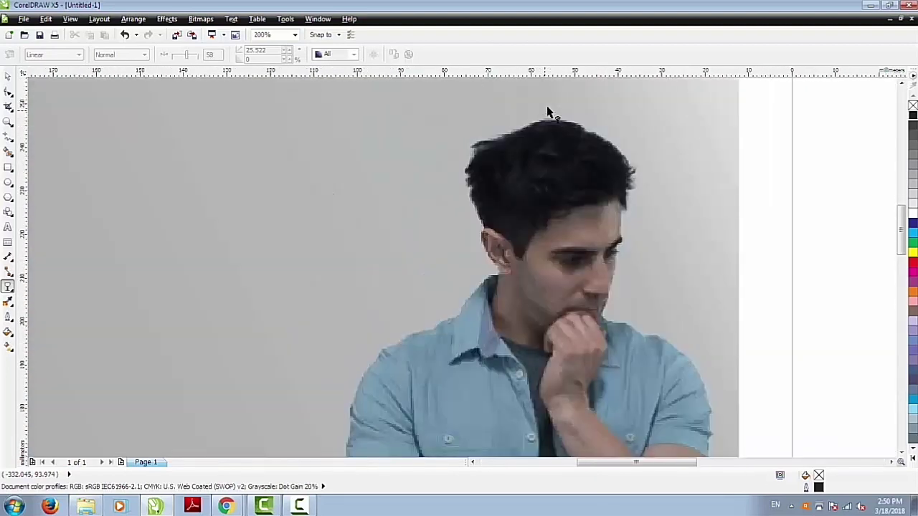
{"action": "scroll", "coordinate": [547, 111], "scroll_direction": "down", "scroll_amount": 4}
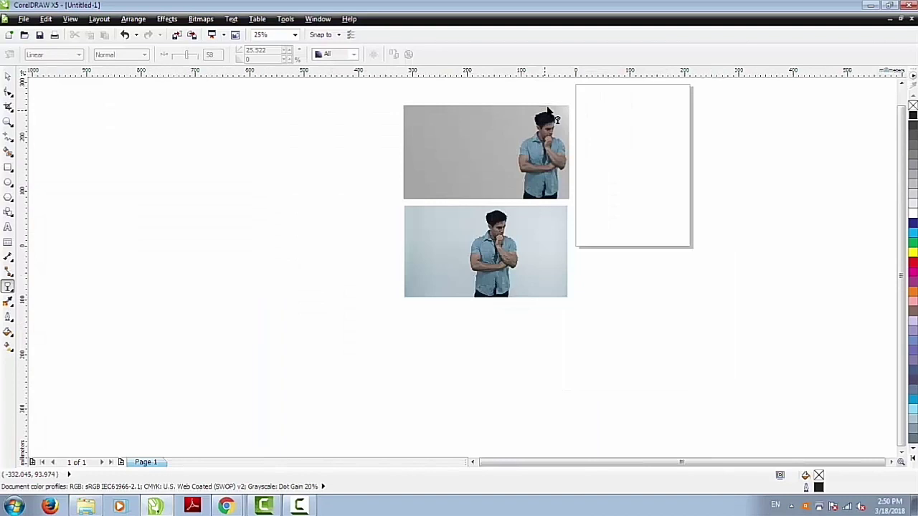
{"action": "left_click", "coordinate": [8, 76]}
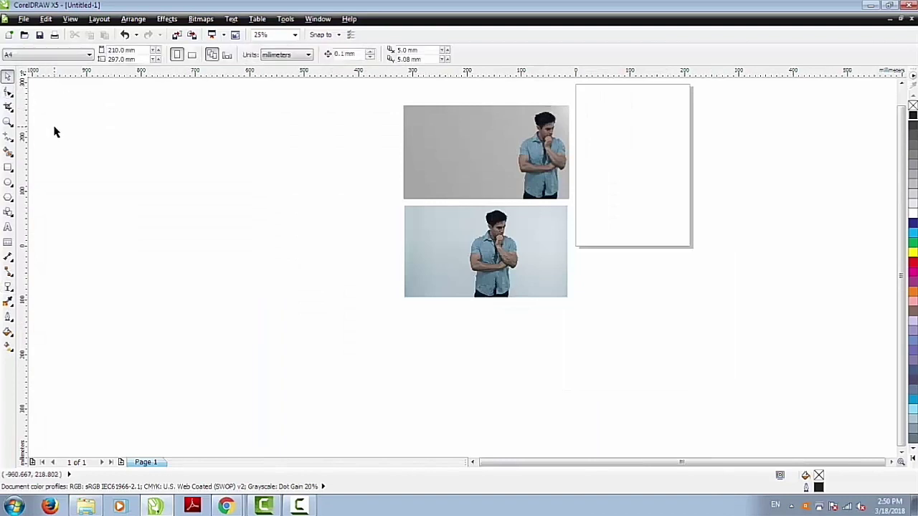
{"action": "left_click", "coordinate": [8, 122]}
{"action": "left_click_drag", "start_coordinate": [376, 91], "coordinate": [612, 319]}
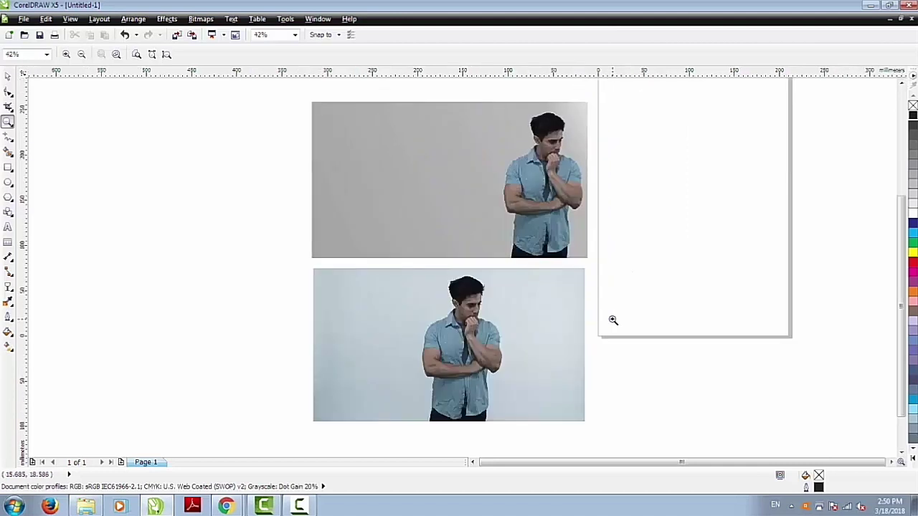